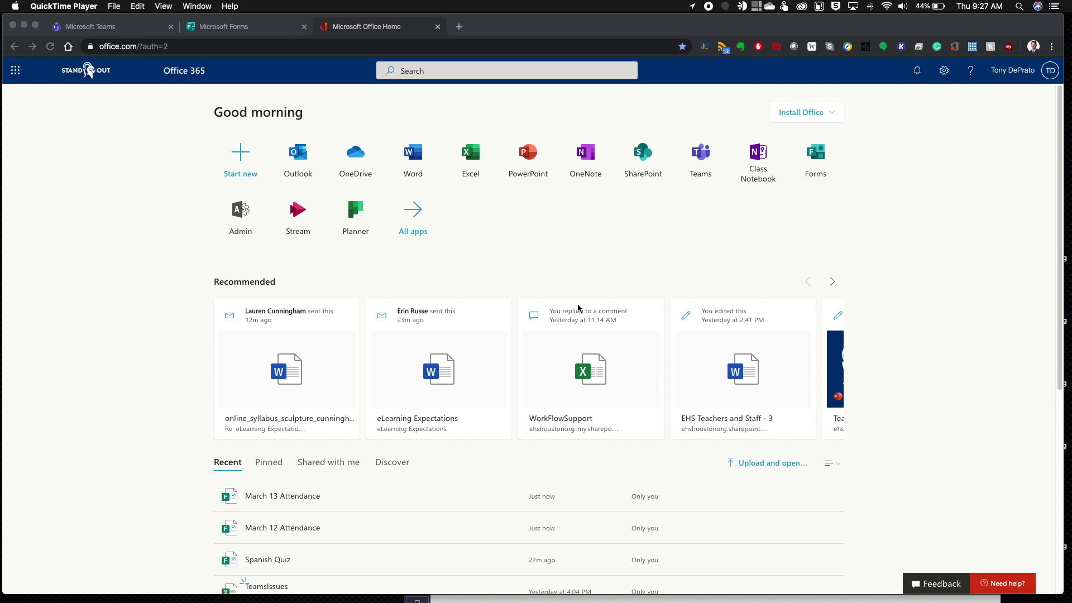
- Bring Chrome forward and show the My forms page of Microsoft Forms
{"action": "left_click", "coordinate": [528, 232]}
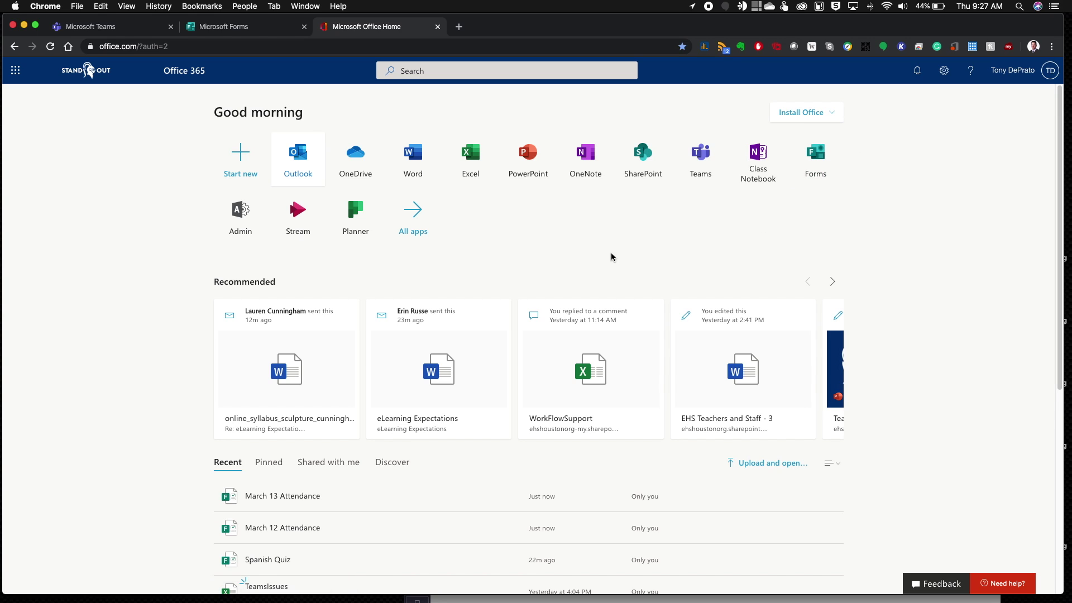
{"action": "left_click", "coordinate": [241, 28]}
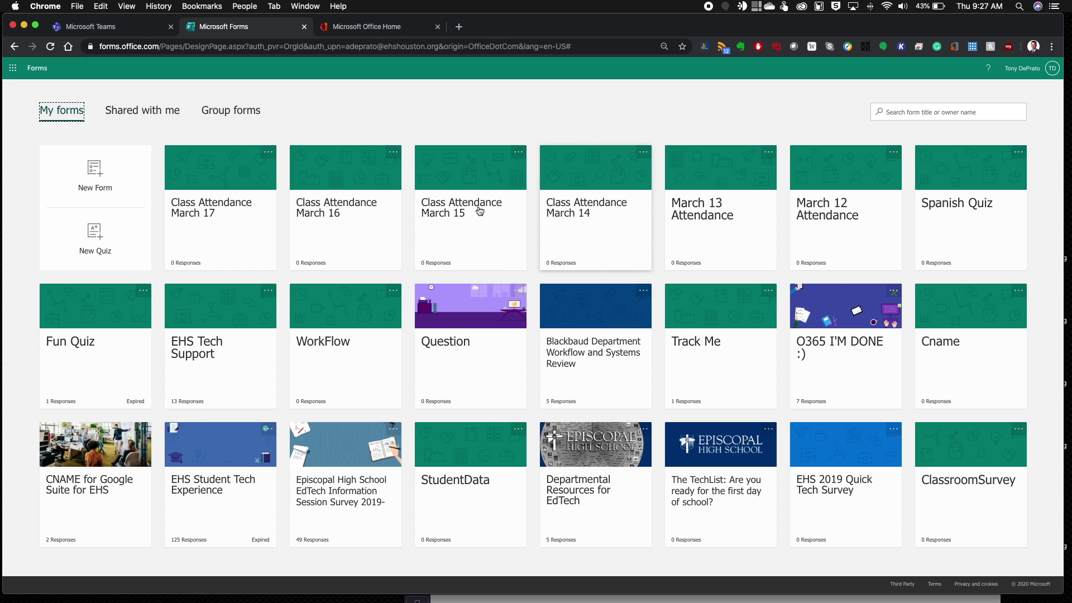
{"action": "left_click", "coordinate": [403, 107]}
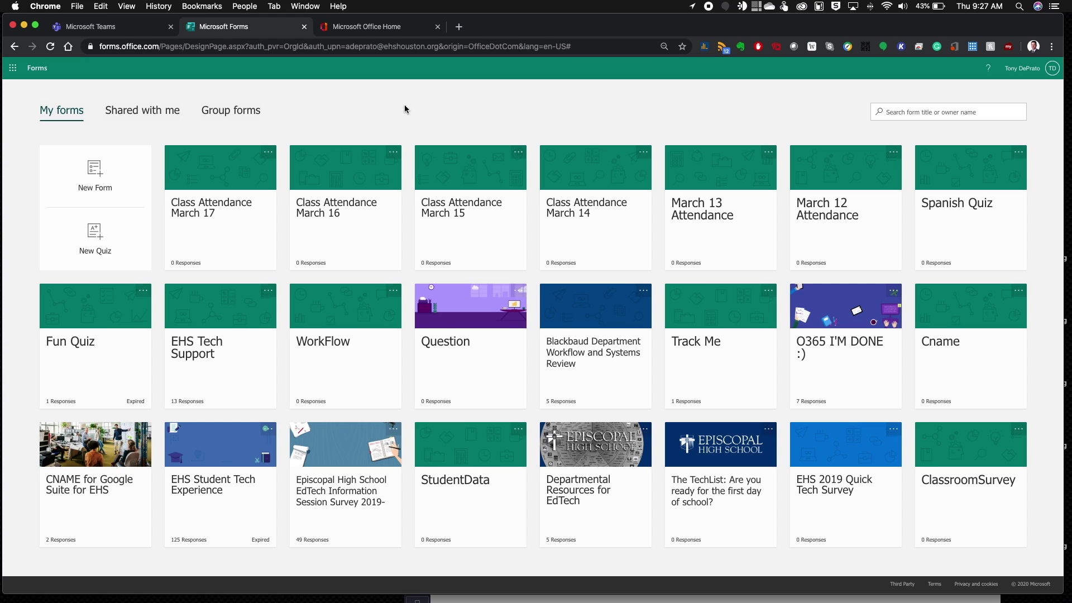
- Create a new quiz titled 'Class Attendance March 20'
{"action": "left_click", "coordinate": [88, 242]}
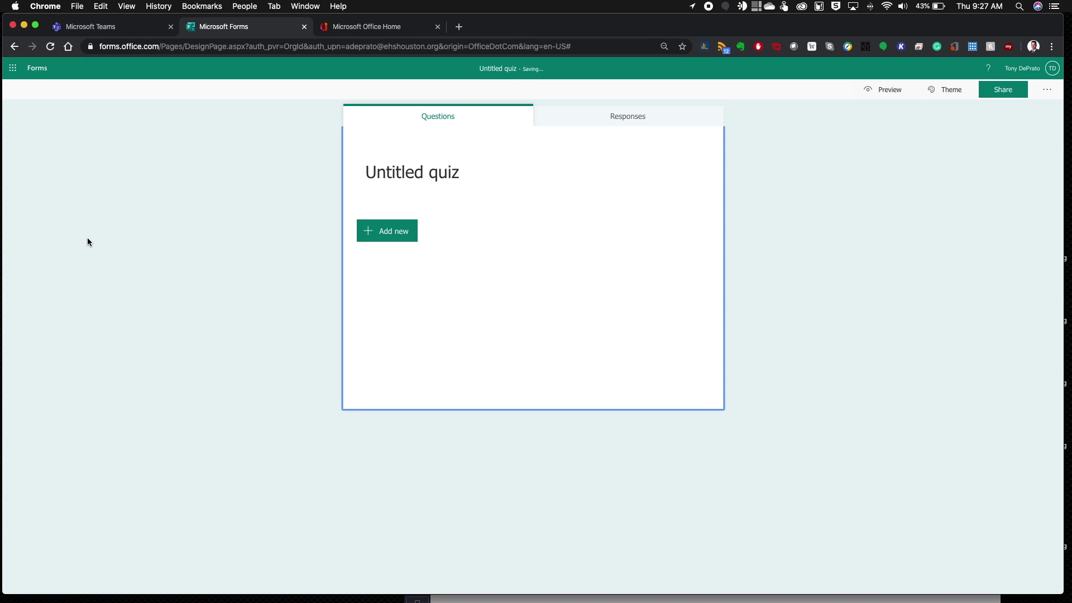
{"action": "left_click", "coordinate": [412, 174]}
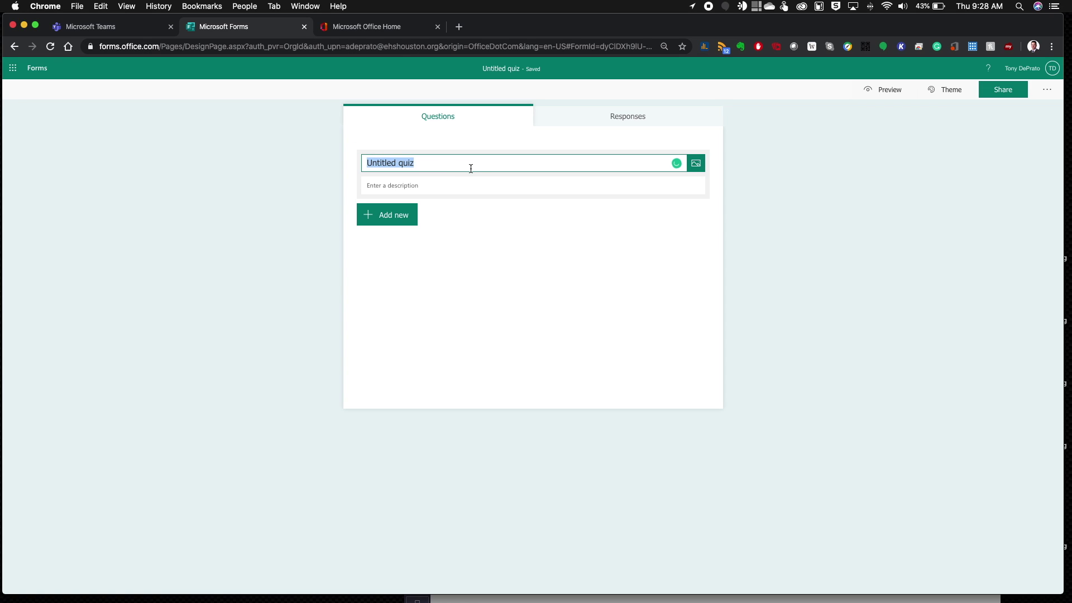
{"action": "type", "text": "Cl"}
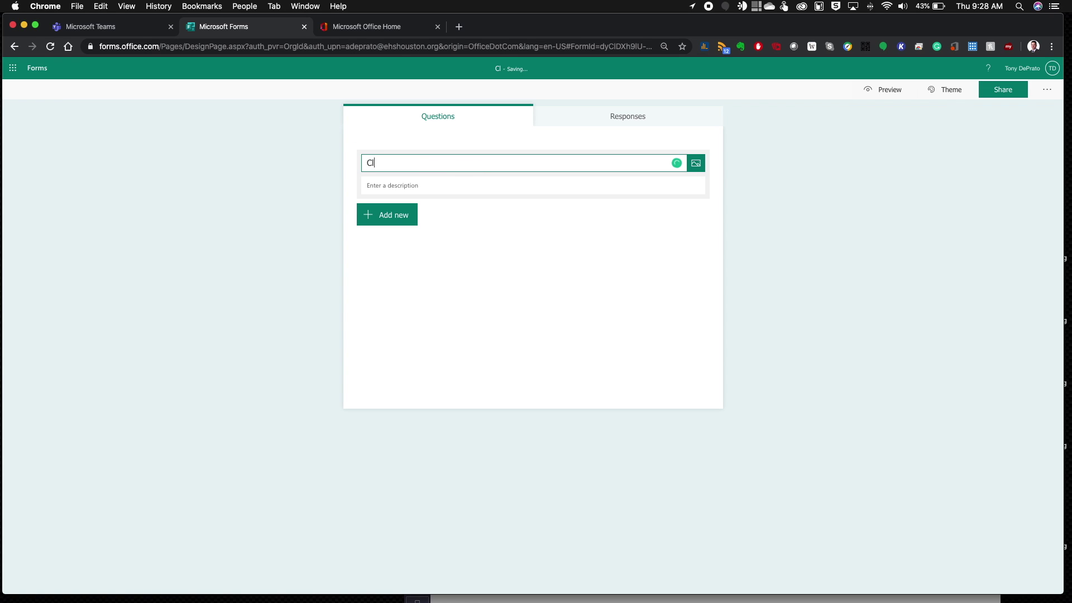
{"action": "type", "text": "ass Attendanc"}
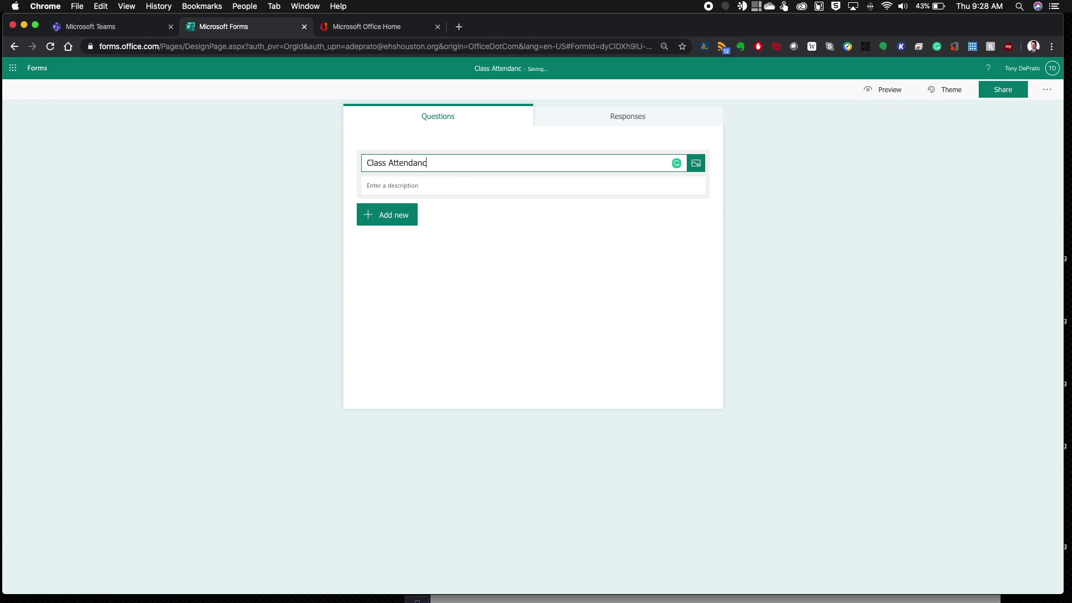
{"action": "type", "text": "e March 20"}
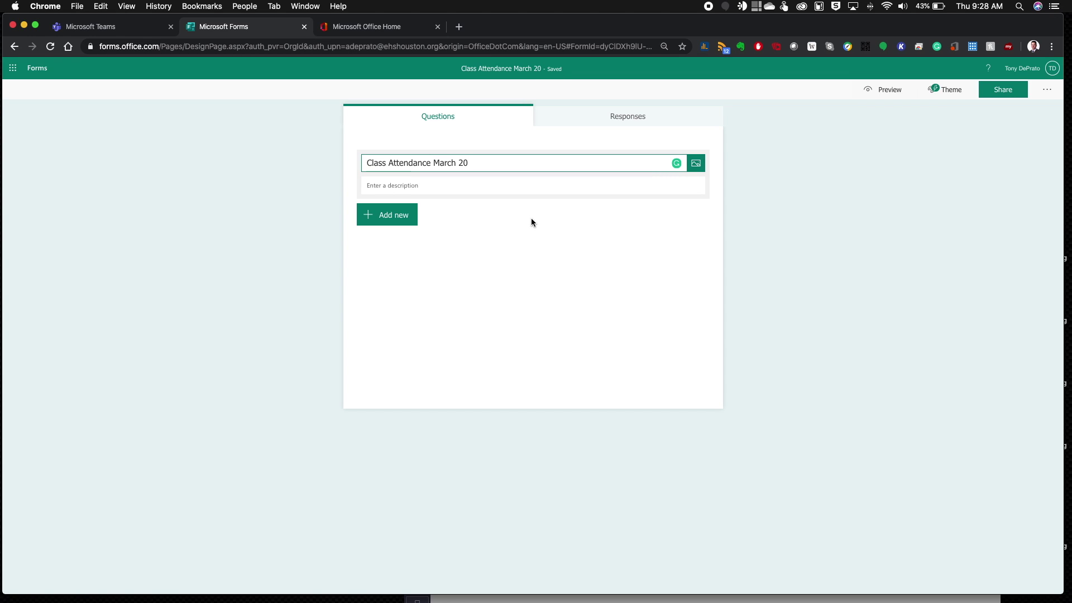
- Add a required choice question 'Are you here?' whose only answer is Yes
{"action": "left_click", "coordinate": [389, 222]}
{"action": "left_click", "coordinate": [413, 219]}
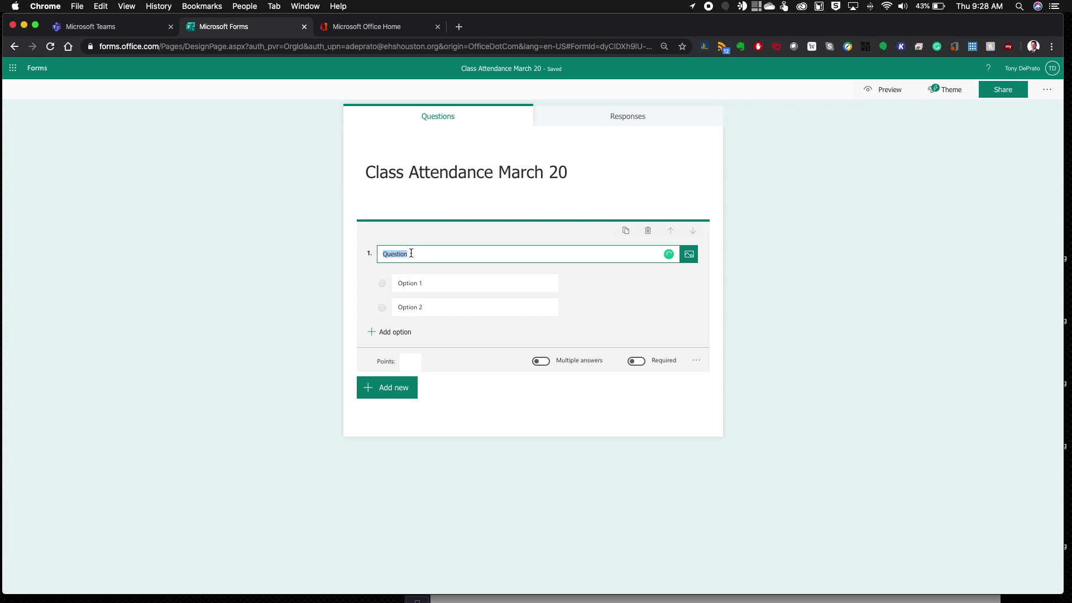
{"action": "type", "text": "Are you here"}
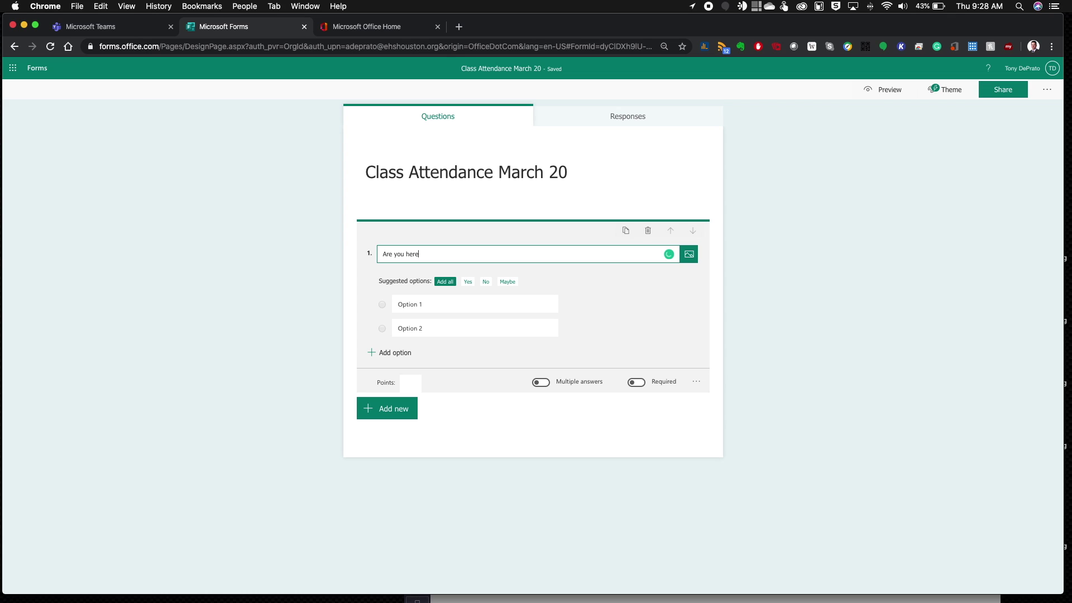
{"action": "type", "text": "?"}
{"action": "left_click", "coordinate": [469, 282]}
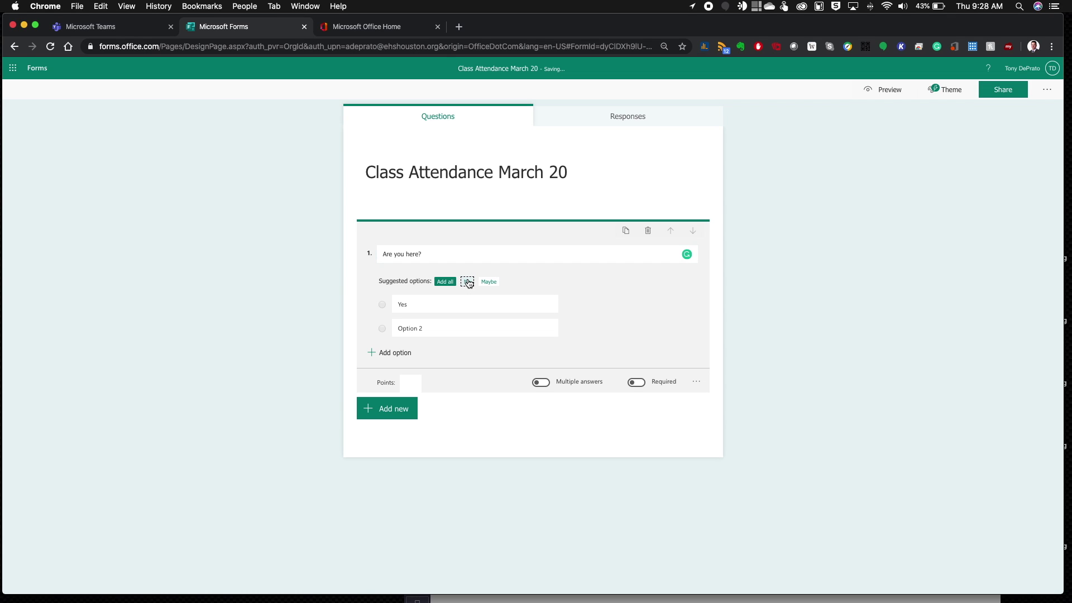
{"action": "left_click", "coordinate": [570, 329]}
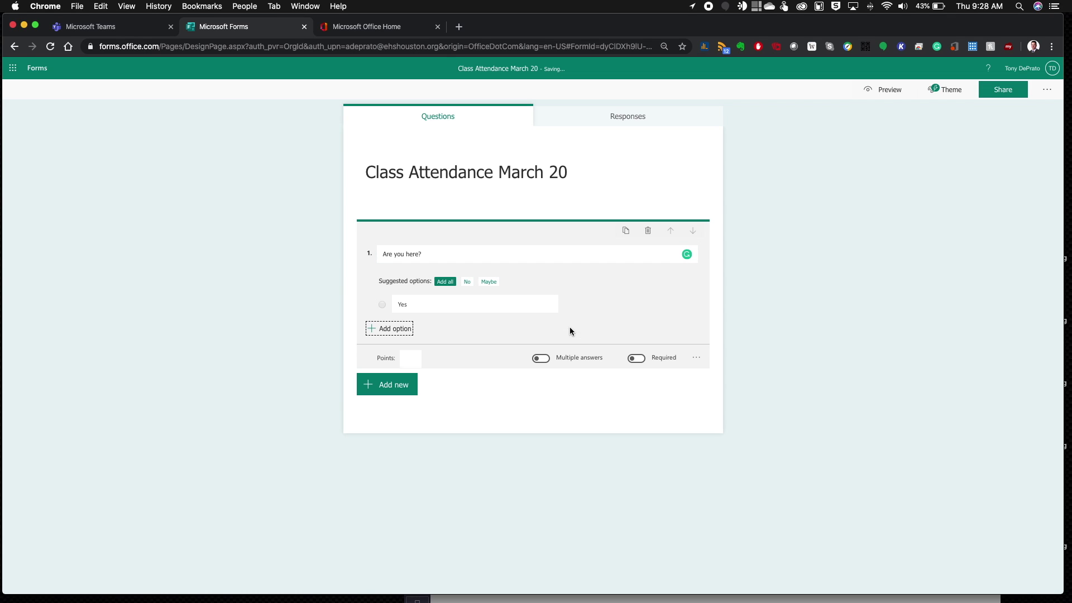
{"action": "left_click", "coordinate": [637, 360]}
{"action": "left_click", "coordinate": [194, 353]}
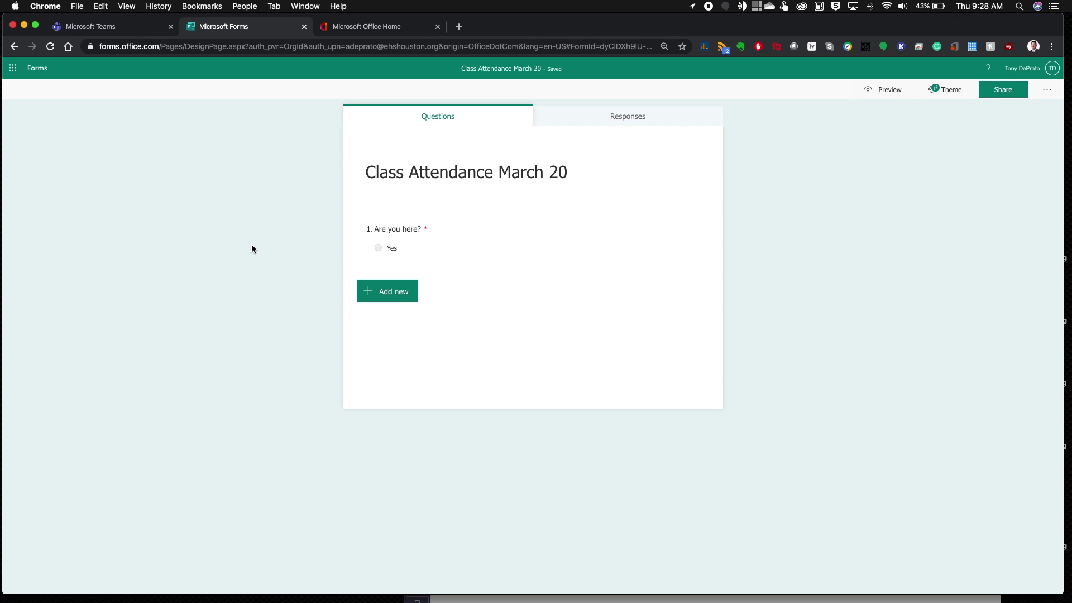
{"action": "left_click", "coordinate": [46, 71]}
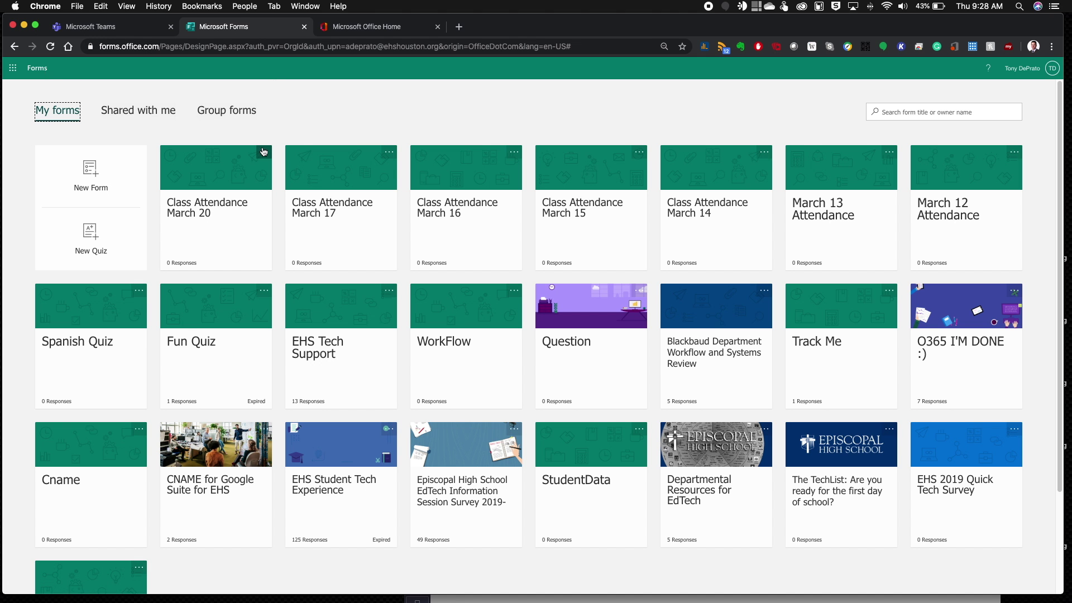
- Copy the March 20 quiz and retitle the copy 'Class Attendance March 21'
{"action": "left_click", "coordinate": [263, 151]}
{"action": "left_click", "coordinate": [191, 191]}
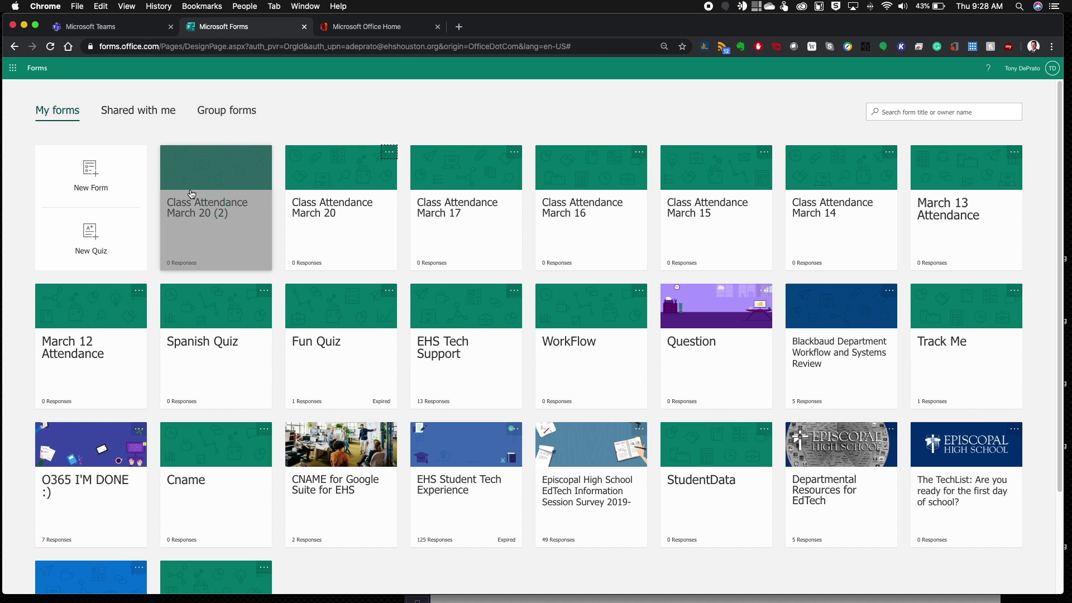
{"action": "left_click", "coordinate": [217, 208]}
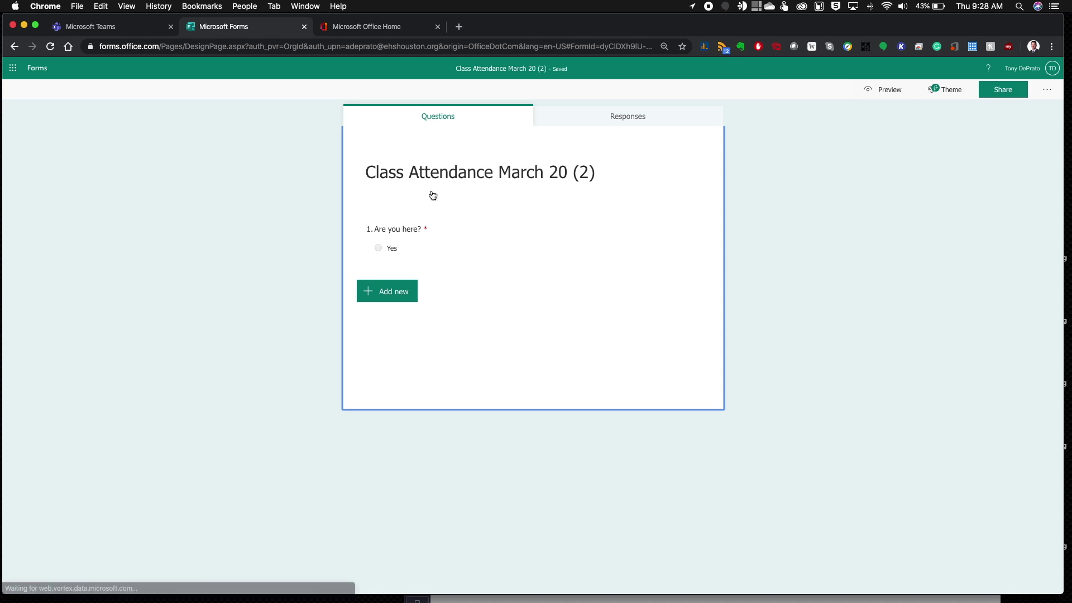
{"action": "left_click", "coordinate": [553, 172]}
{"action": "left_click", "coordinate": [461, 163]}
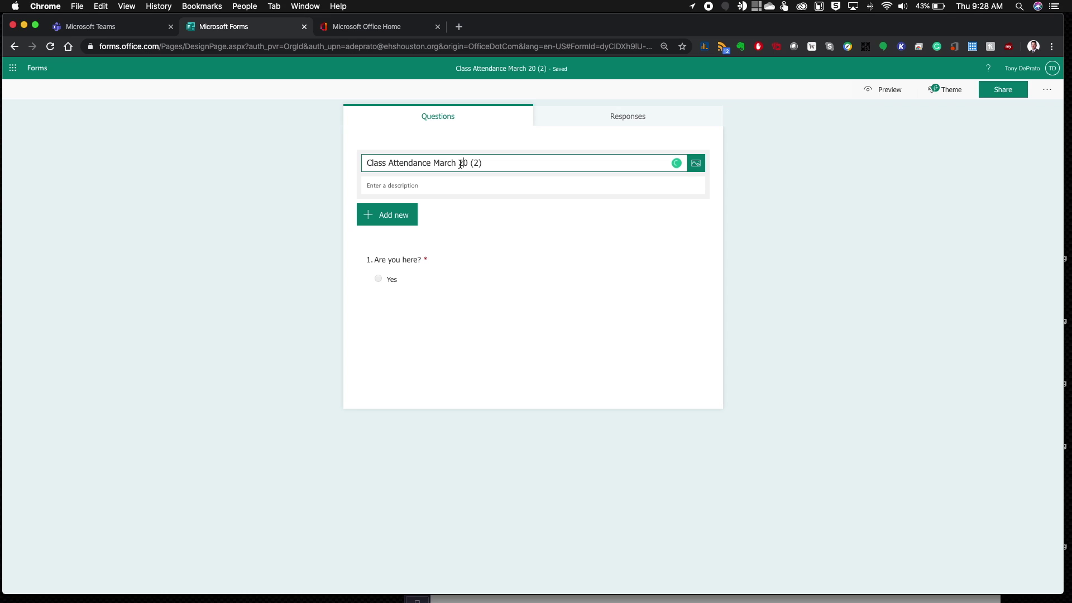
{"action": "left_click_drag", "start_coordinate": [460, 164], "coordinate": [512, 165]}
{"action": "type", "text": "21"}
{"action": "left_click", "coordinate": [263, 195]}
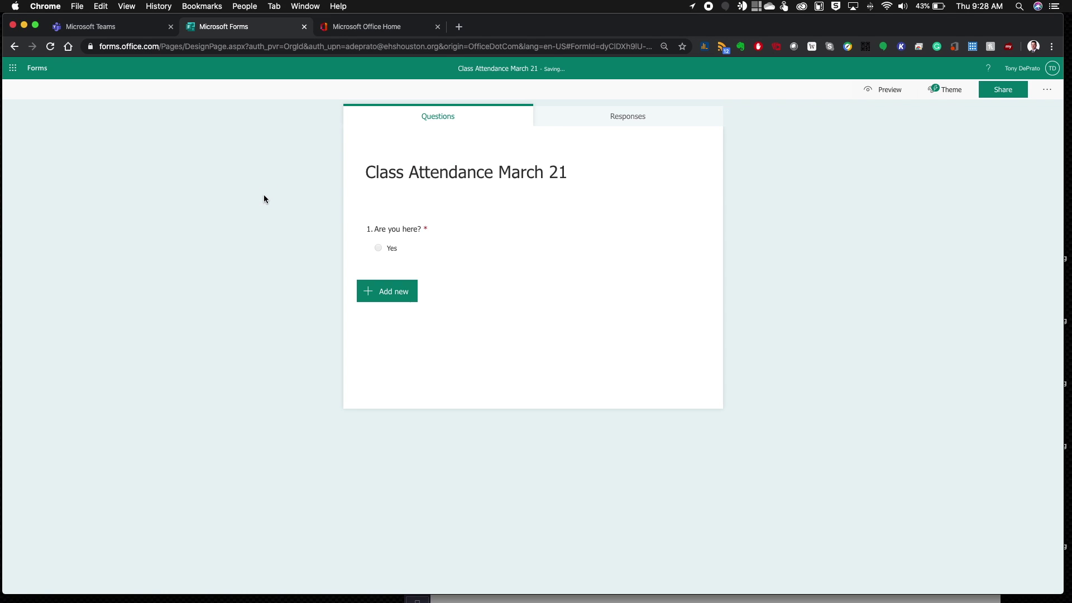
{"action": "left_click", "coordinate": [39, 69]}
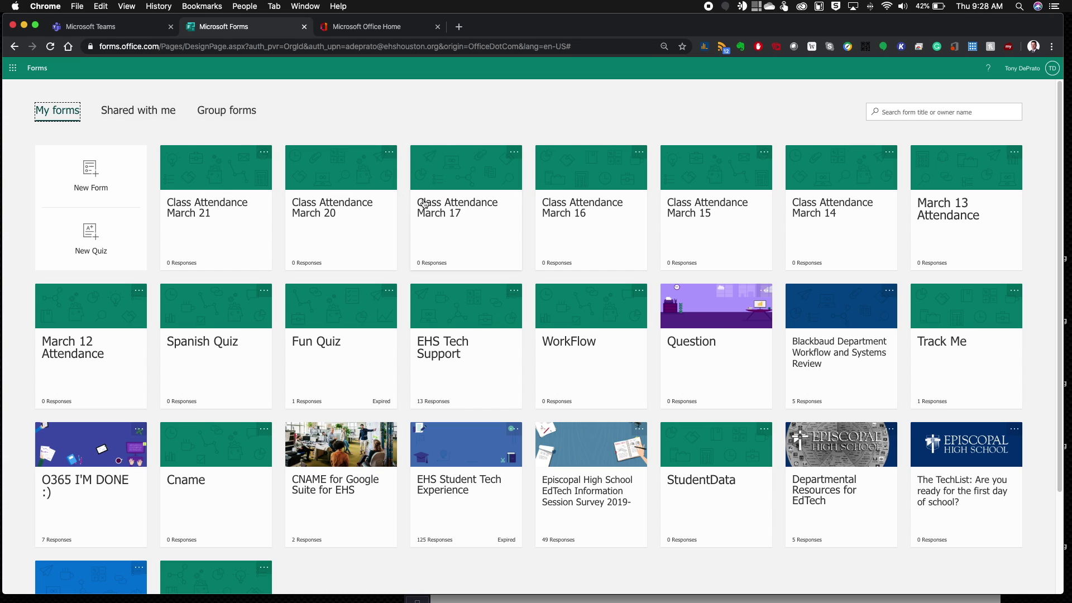
- Prefix the title with 'Biology S1', then close Forms and open the Innovation 001 team
{"action": "left_click", "coordinate": [207, 205]}
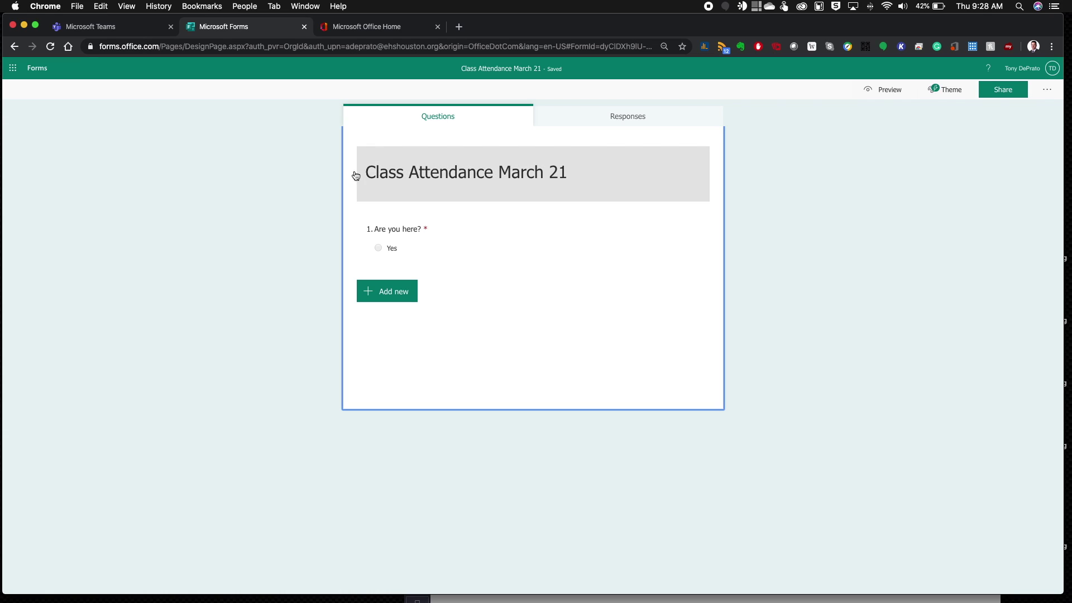
{"action": "left_click", "coordinate": [379, 173]}
{"action": "left_click", "coordinate": [363, 162]}
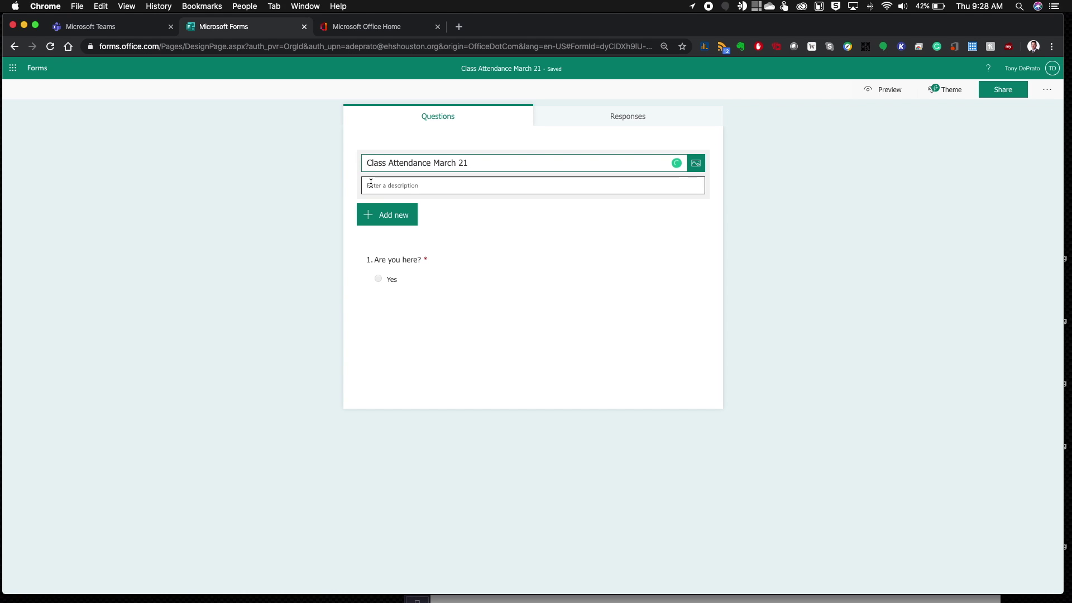
{"action": "type", "text": "Biology "}
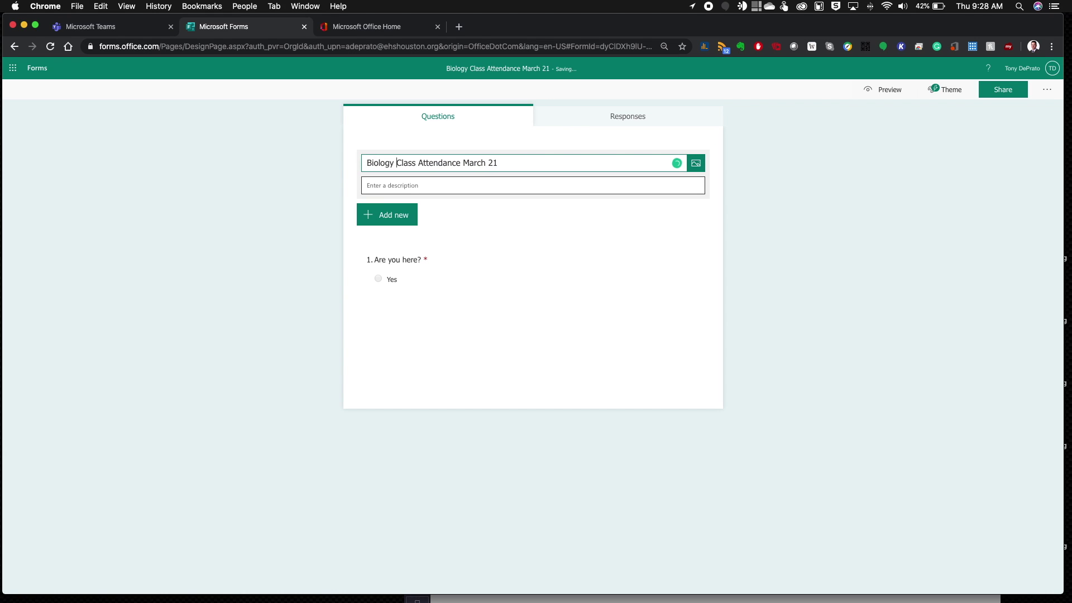
{"action": "type", "text": "S1"}
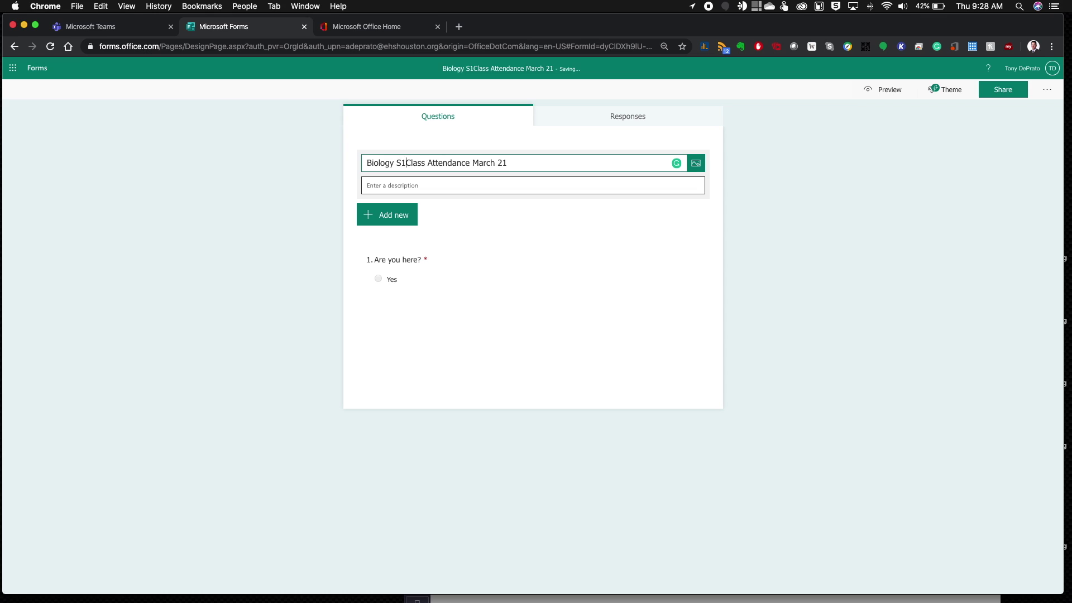
{"action": "left_click", "coordinate": [283, 192]}
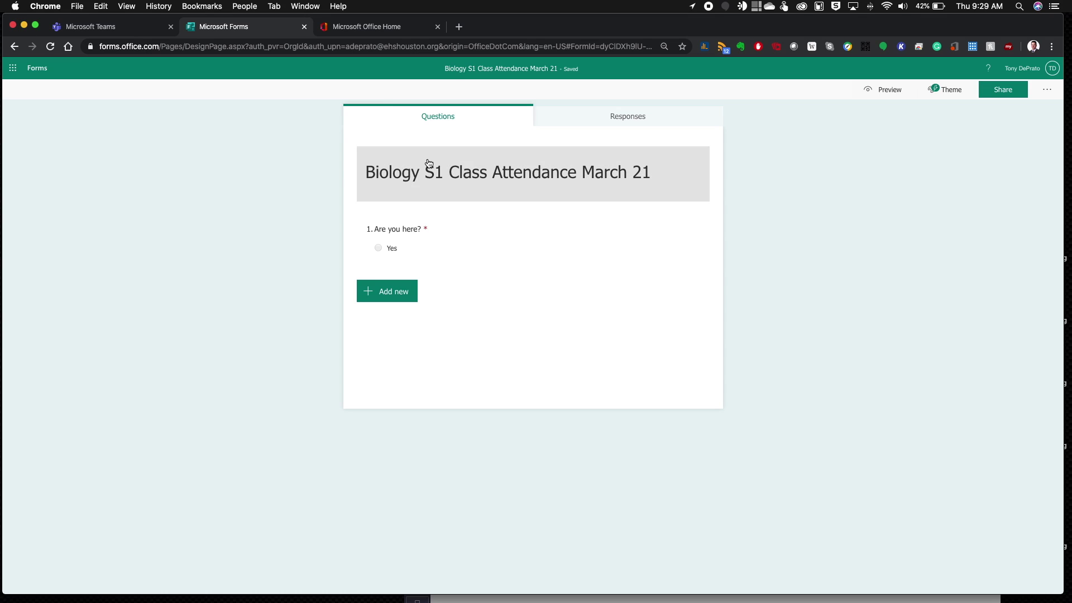
{"action": "left_click", "coordinate": [304, 26]}
{"action": "left_click", "coordinate": [92, 27]}
{"action": "left_click", "coordinate": [128, 176]}
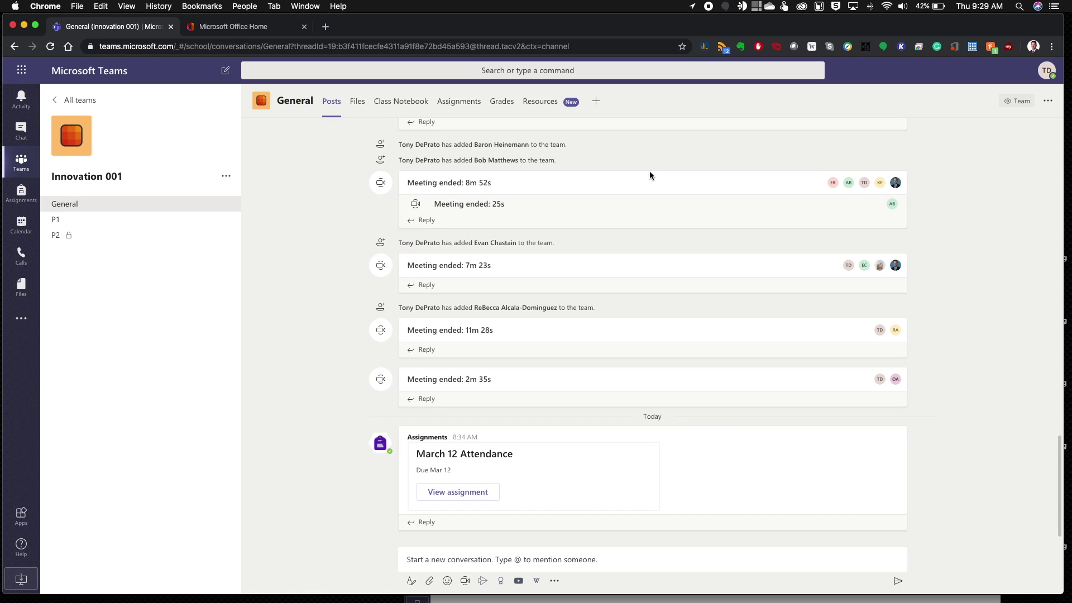
- Create a quiz assignment in Innovation 001 from the 'Biology S1 Class Attendance March 21' form
{"action": "left_click", "coordinate": [459, 104]}
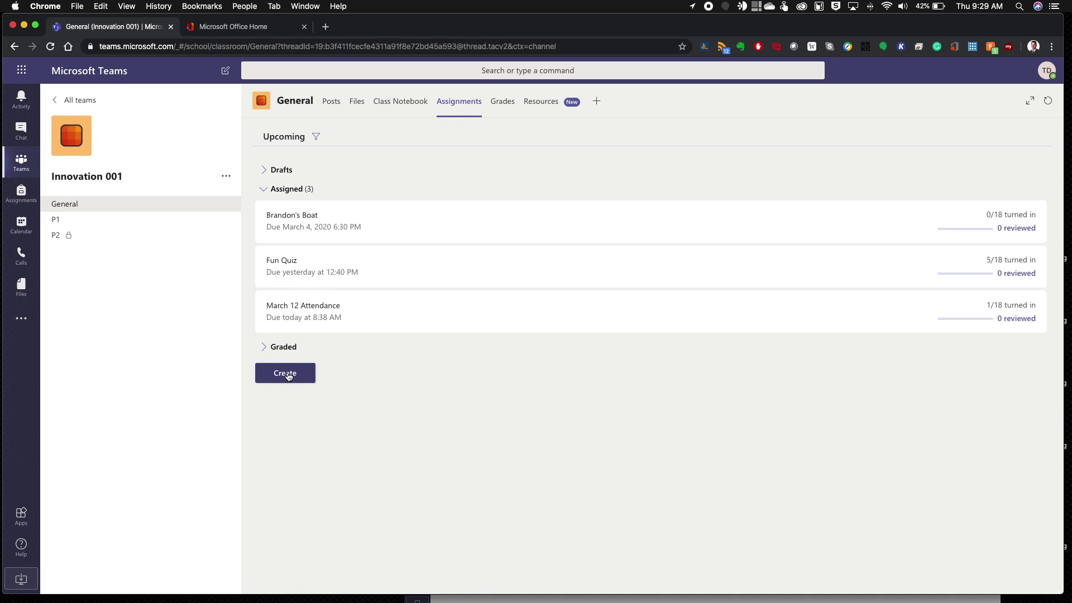
{"action": "left_click", "coordinate": [288, 378]}
{"action": "left_click", "coordinate": [279, 328]}
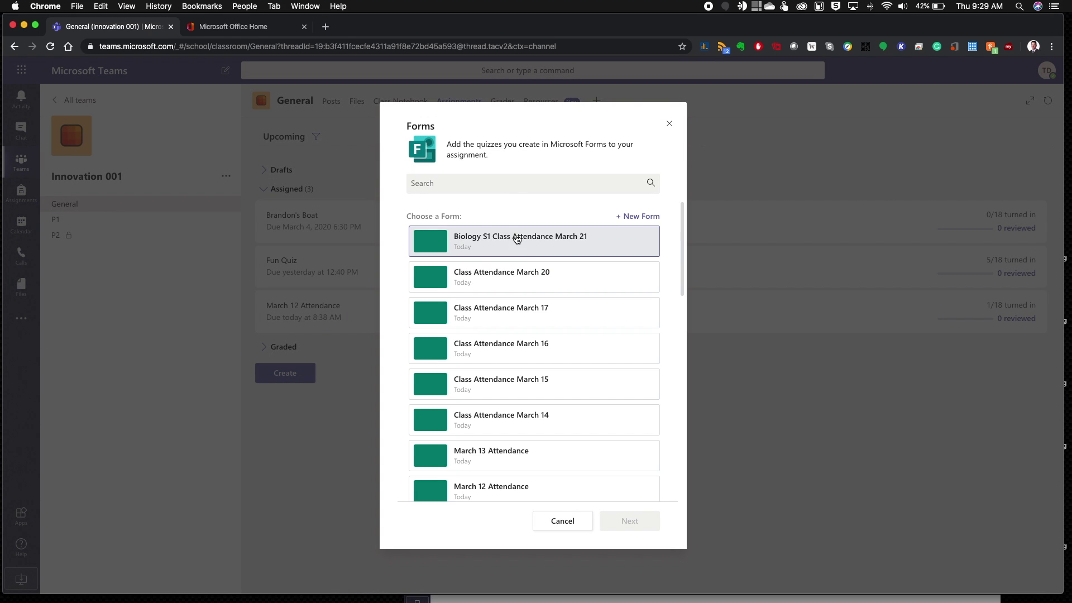
{"action": "left_click", "coordinate": [523, 246]}
{"action": "left_click", "coordinate": [630, 521]}
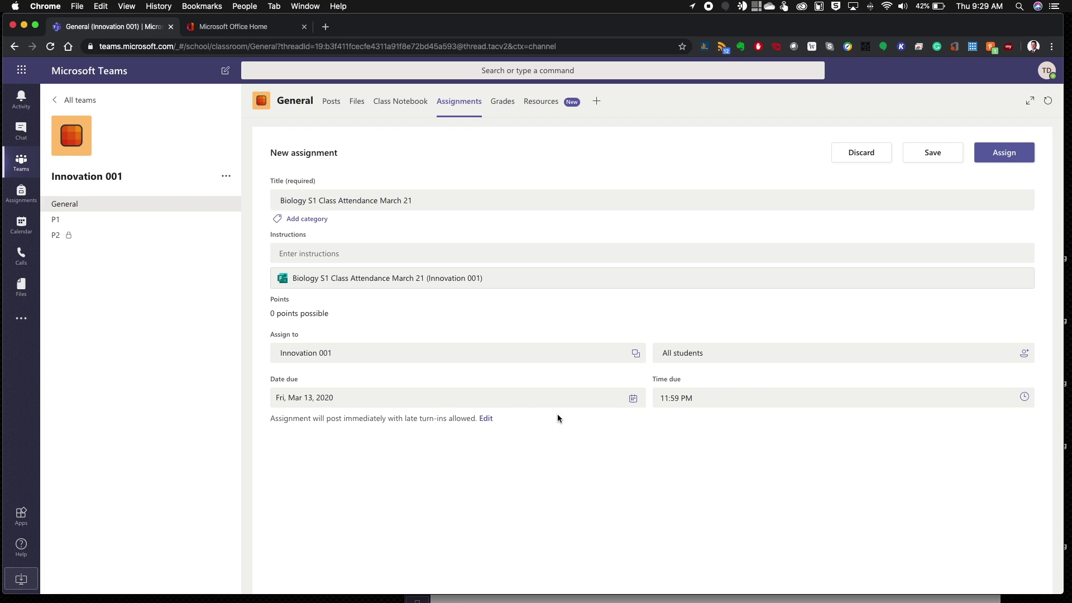
- Change the due time to 8:06 AM and assign the quiz to the class
{"action": "left_click", "coordinate": [694, 397]}
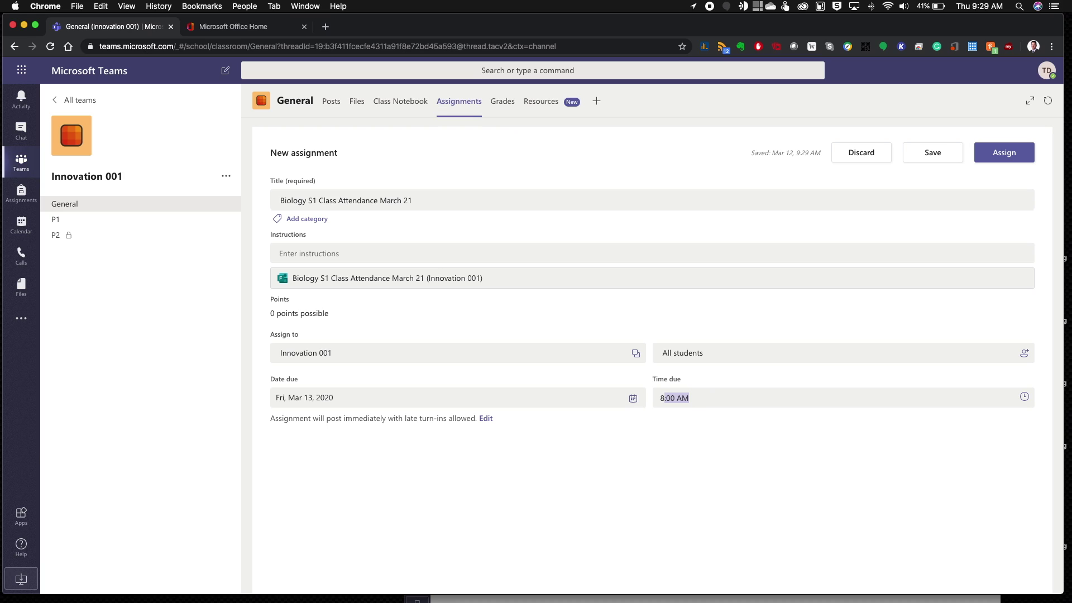
{"action": "type", "text": "8"}
{"action": "type", "text": "06 AM"}
{"action": "left_click", "coordinate": [663, 446]}
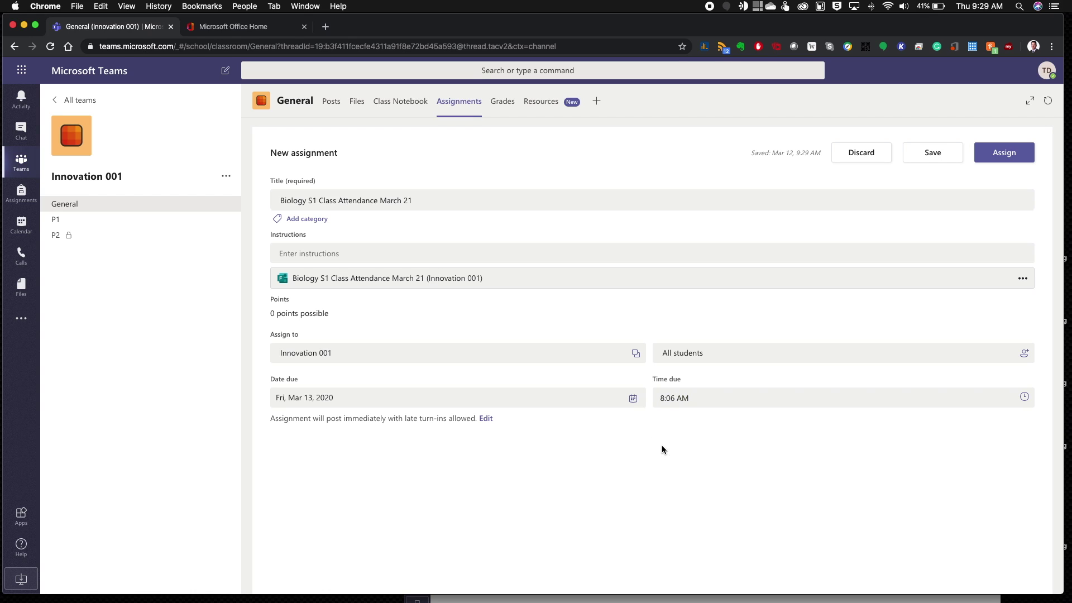
{"action": "left_click", "coordinate": [1020, 162]}
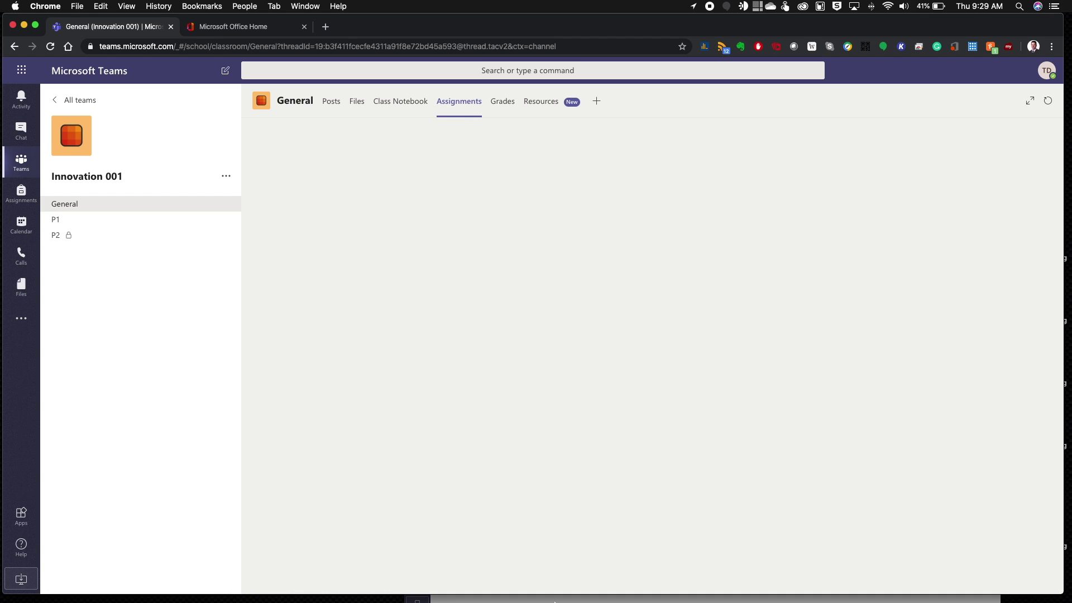
- In the Teams desktop app, answer Yes on the attendance form and submit it
{"action": "mouse_move", "coordinate": [587, 581]}
{"action": "left_click", "coordinate": [804, 574]}
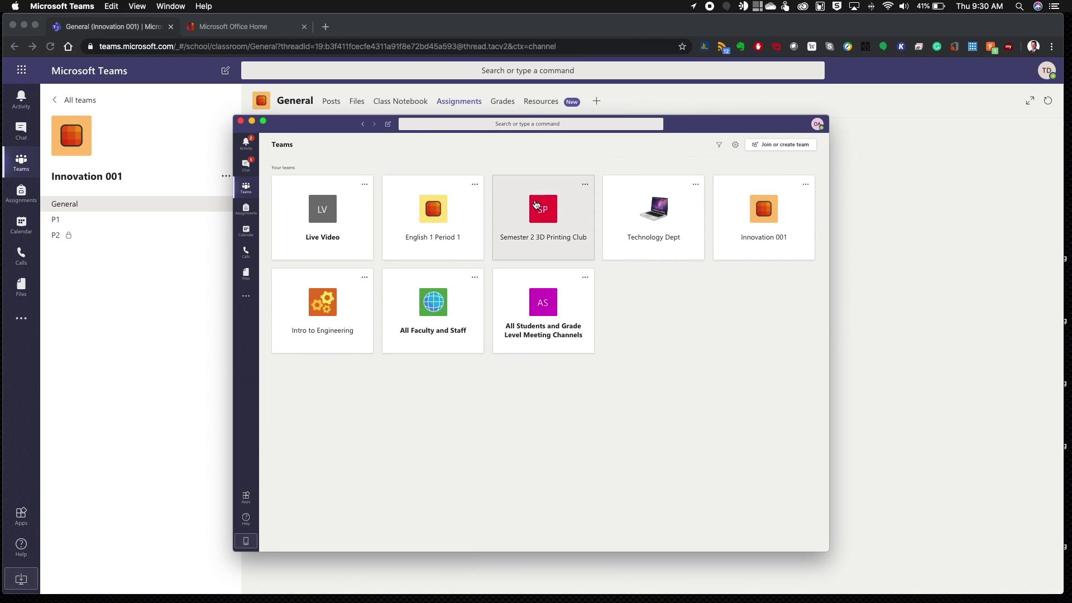
{"action": "left_click", "coordinate": [765, 218]}
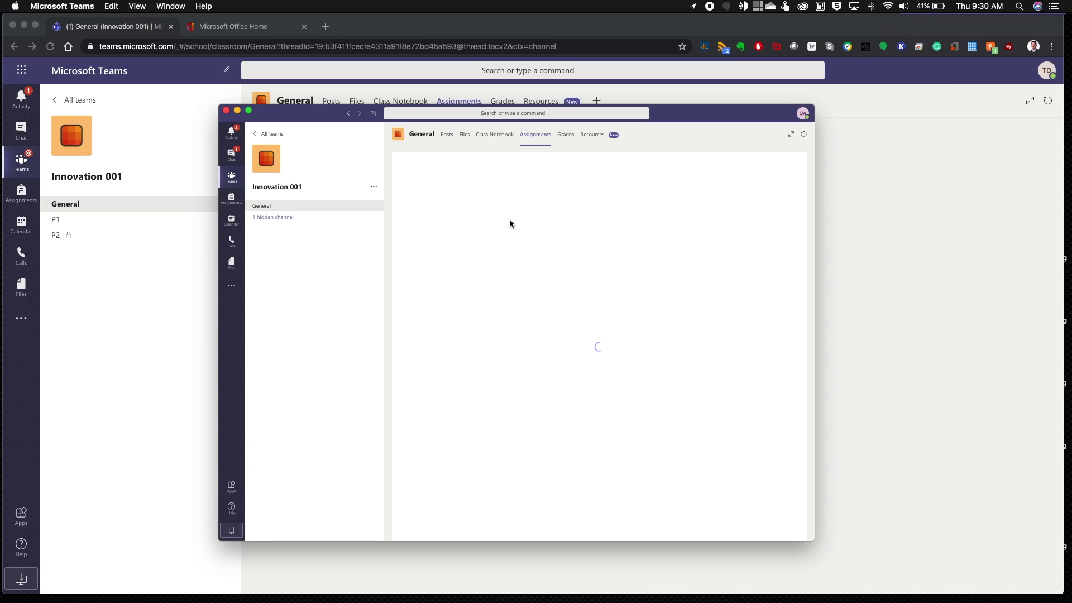
{"action": "left_click", "coordinate": [477, 258]}
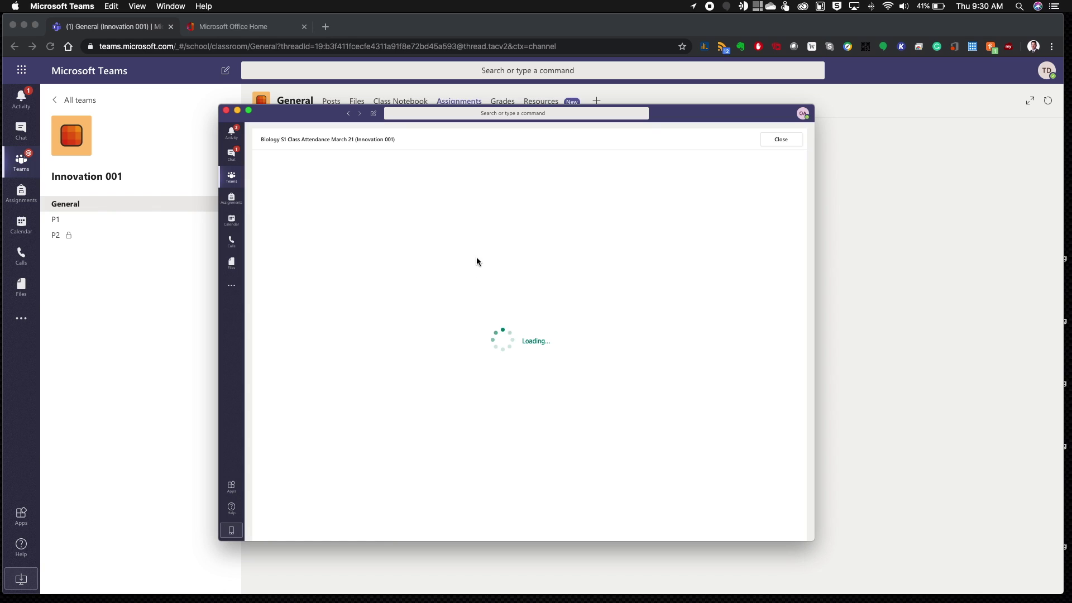
{"action": "left_click", "coordinate": [396, 314]}
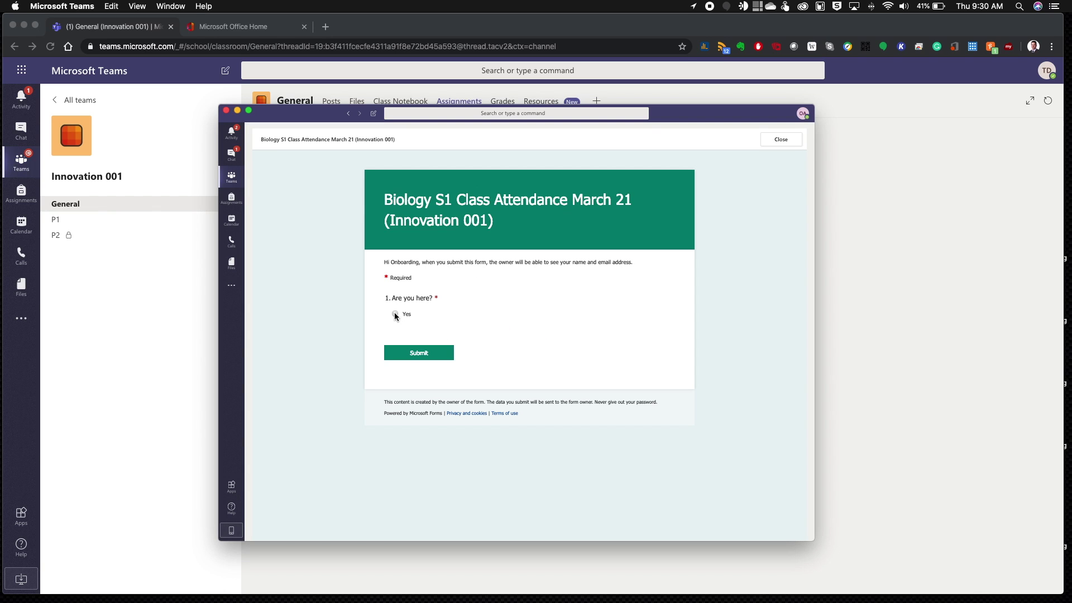
{"action": "left_click", "coordinate": [409, 352]}
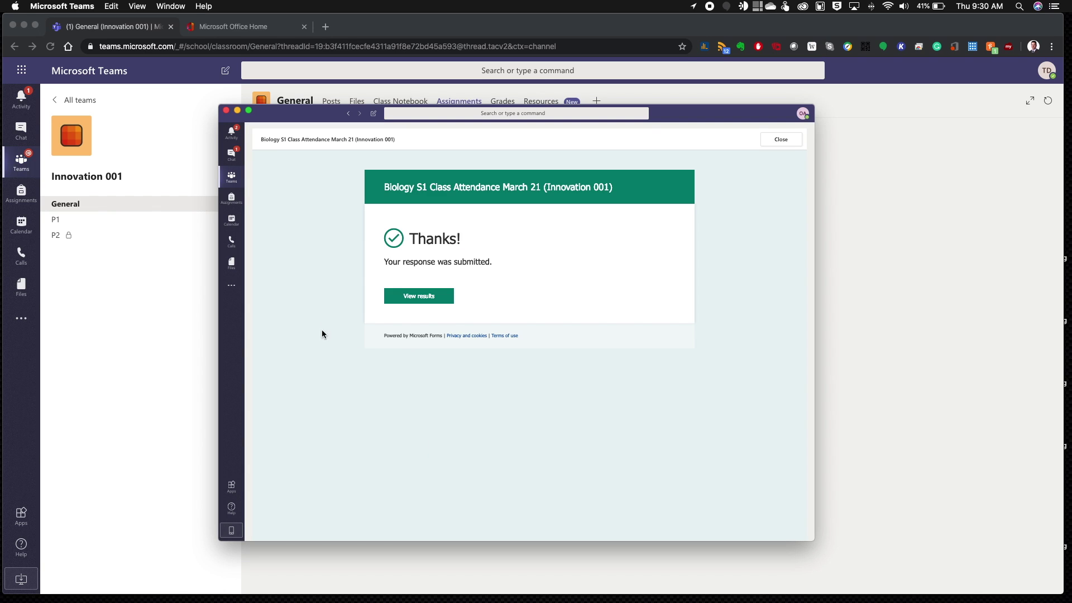
{"action": "left_click", "coordinate": [781, 139]}
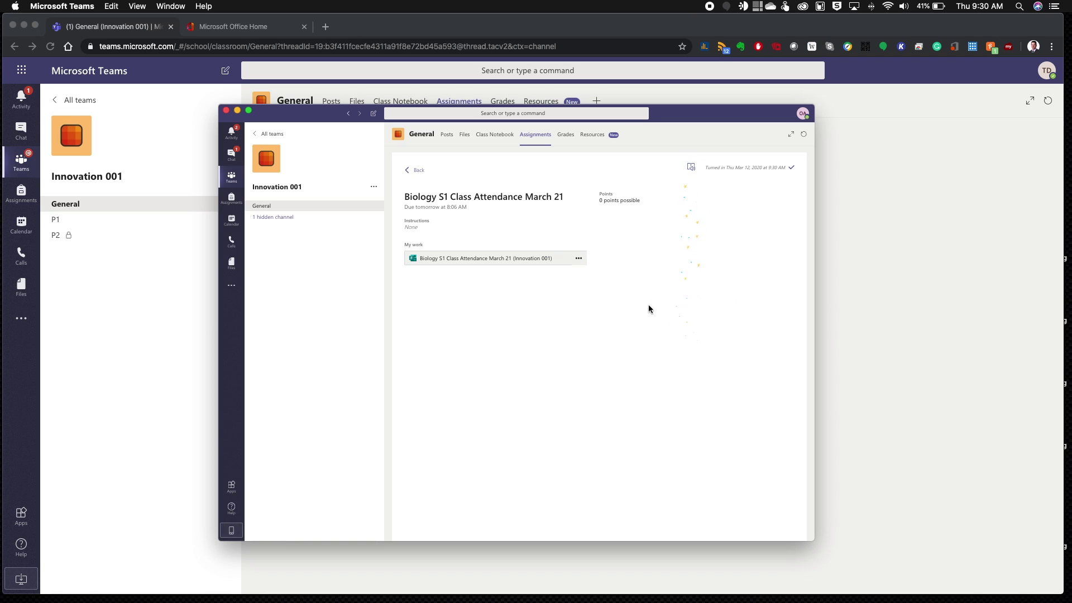
- Check the Posts, Assignments and Grades views, then return to Teams in the browser
{"action": "left_click", "coordinate": [267, 208]}
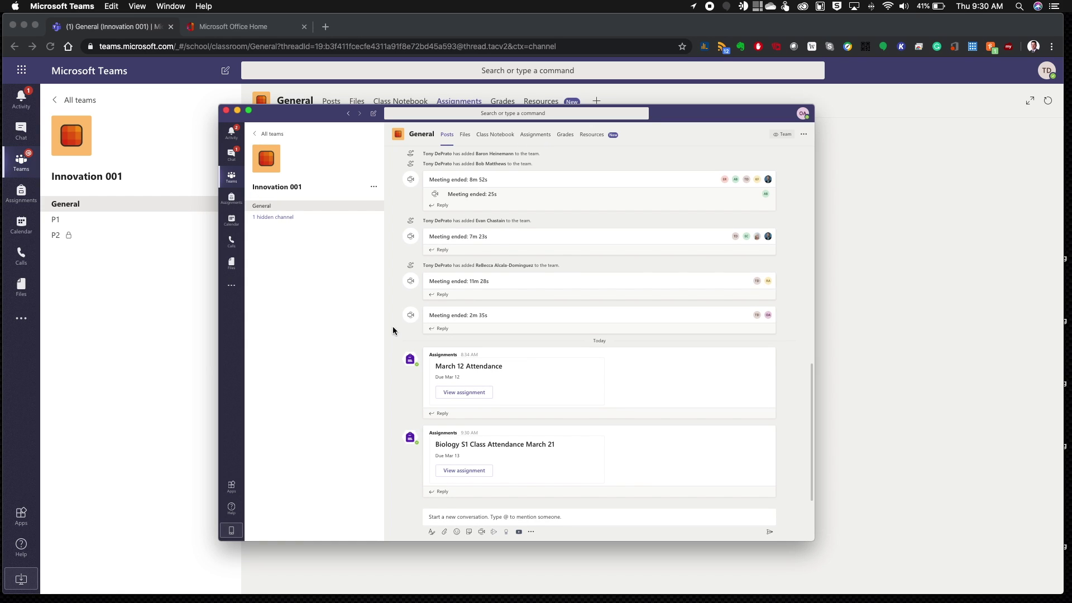
{"action": "left_click", "coordinate": [534, 136]}
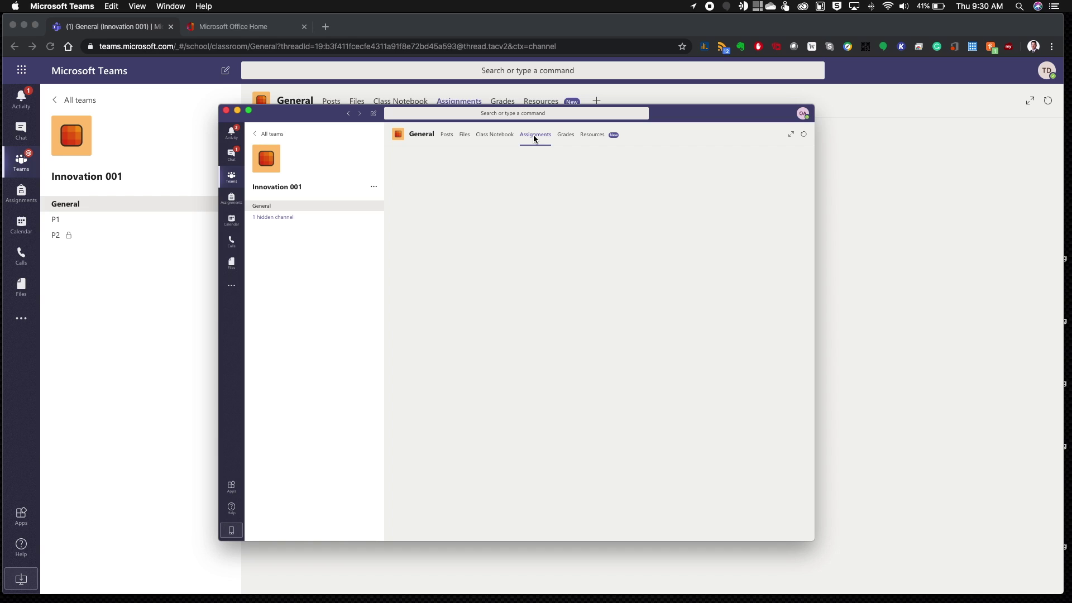
{"action": "left_click", "coordinate": [568, 137]}
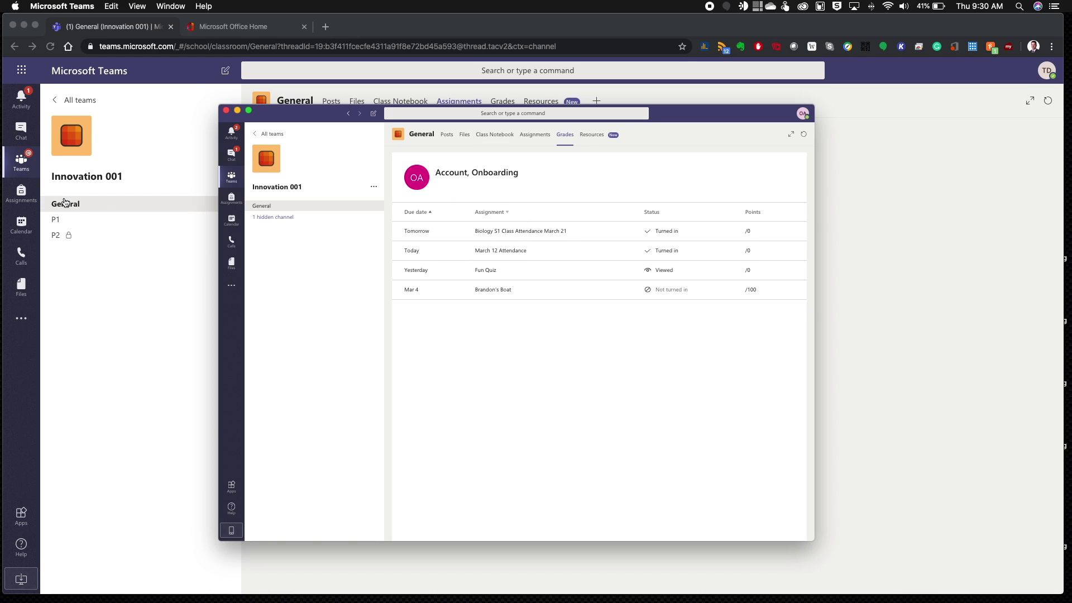
{"action": "left_click", "coordinate": [151, 270]}
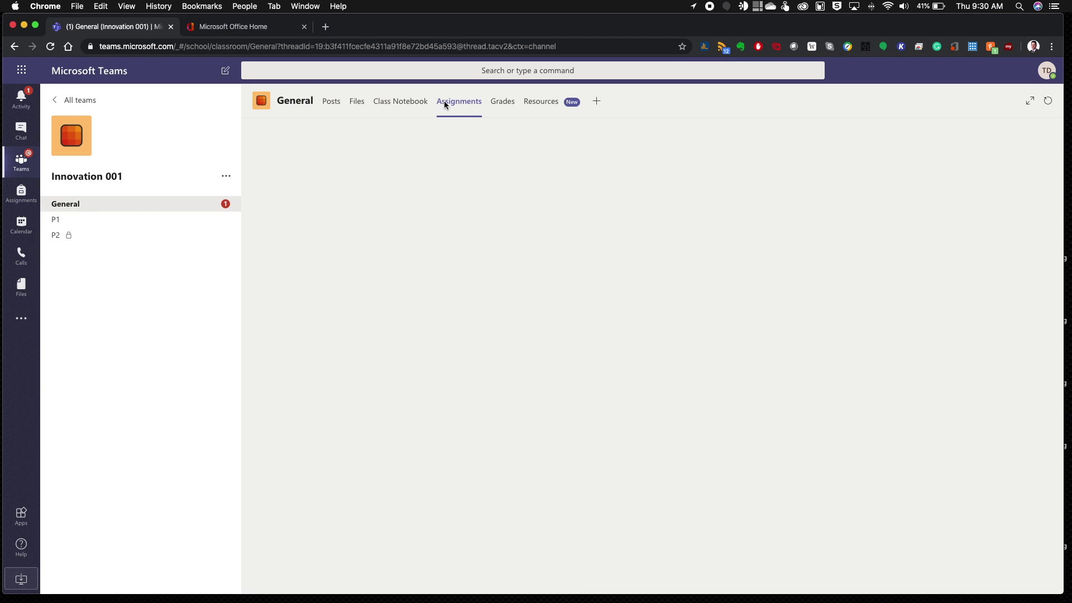
- Open the 'Biology S1 Class Attendance March 21' assignment, scroll its student turn-in list, then go back
{"action": "left_click", "coordinate": [331, 102]}
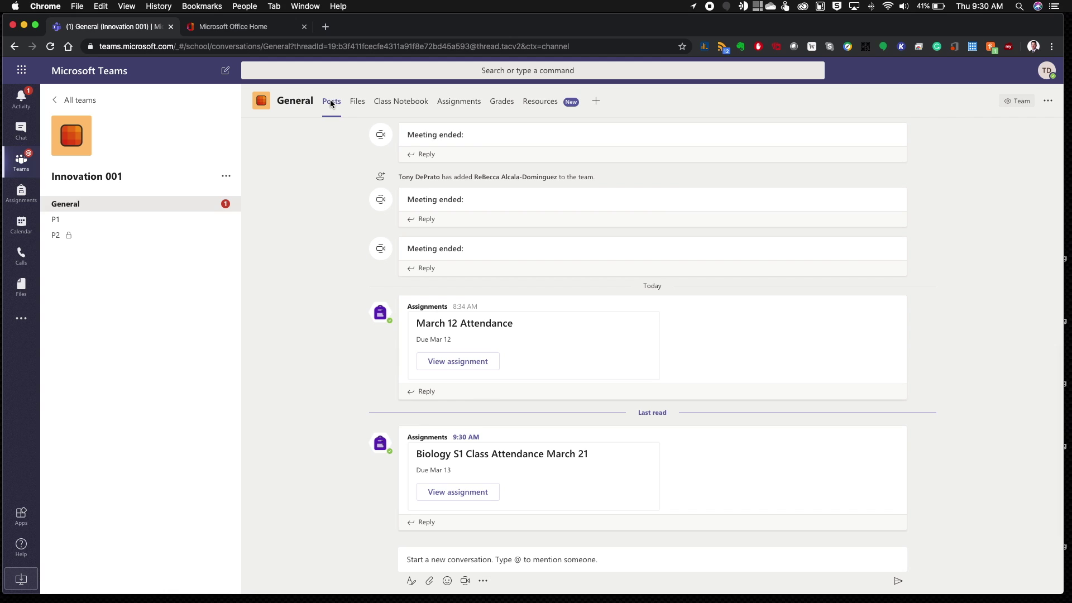
{"action": "left_click", "coordinate": [457, 101]}
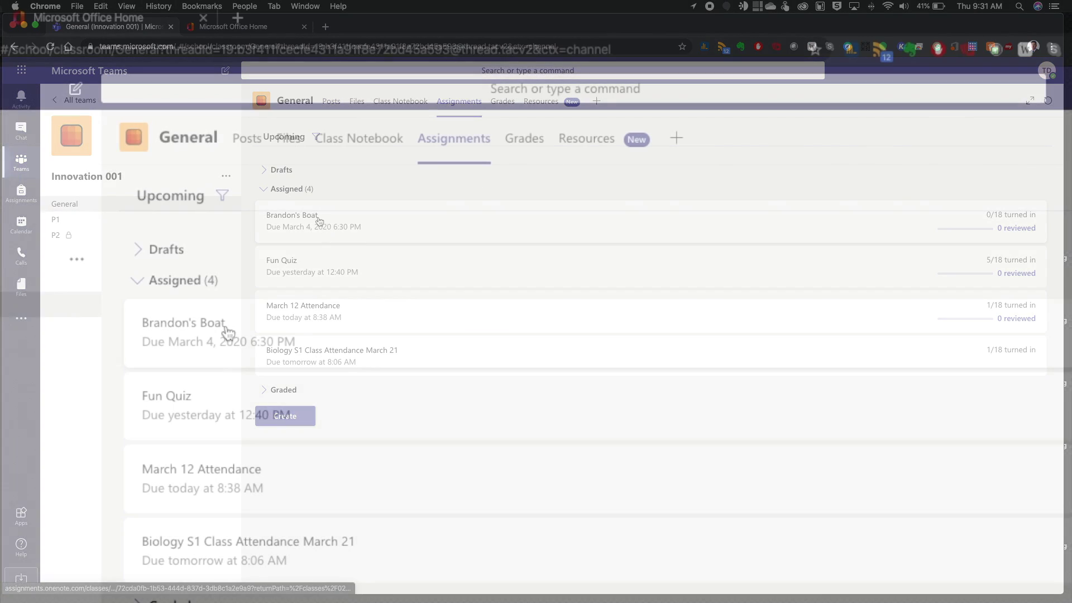
{"action": "left_click", "coordinate": [323, 352]}
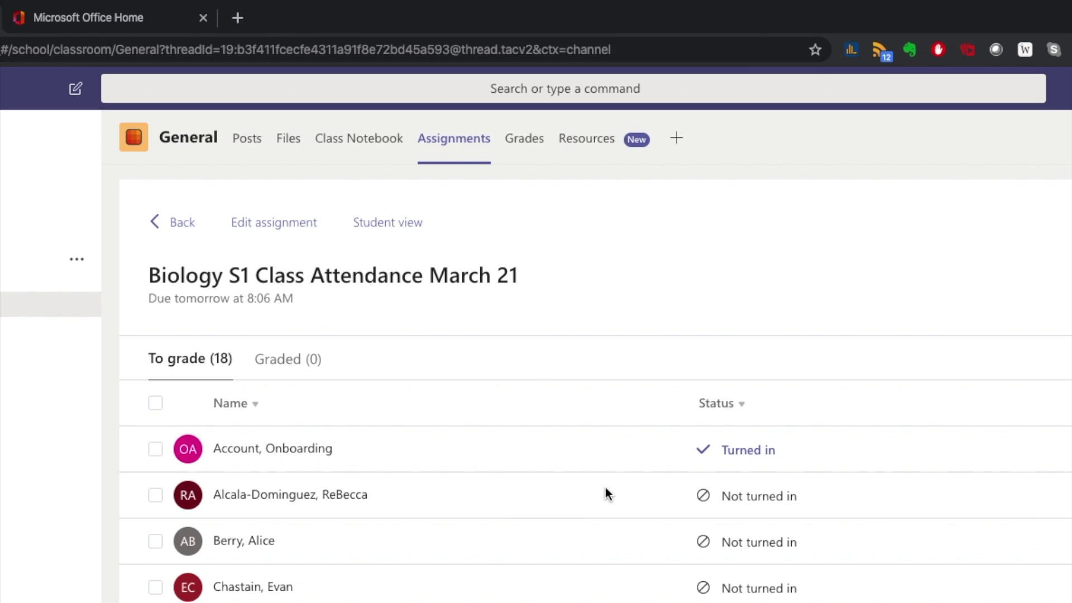
{"action": "scroll", "coordinate": [737, 450], "scroll_direction": "down", "scroll_amount": 5}
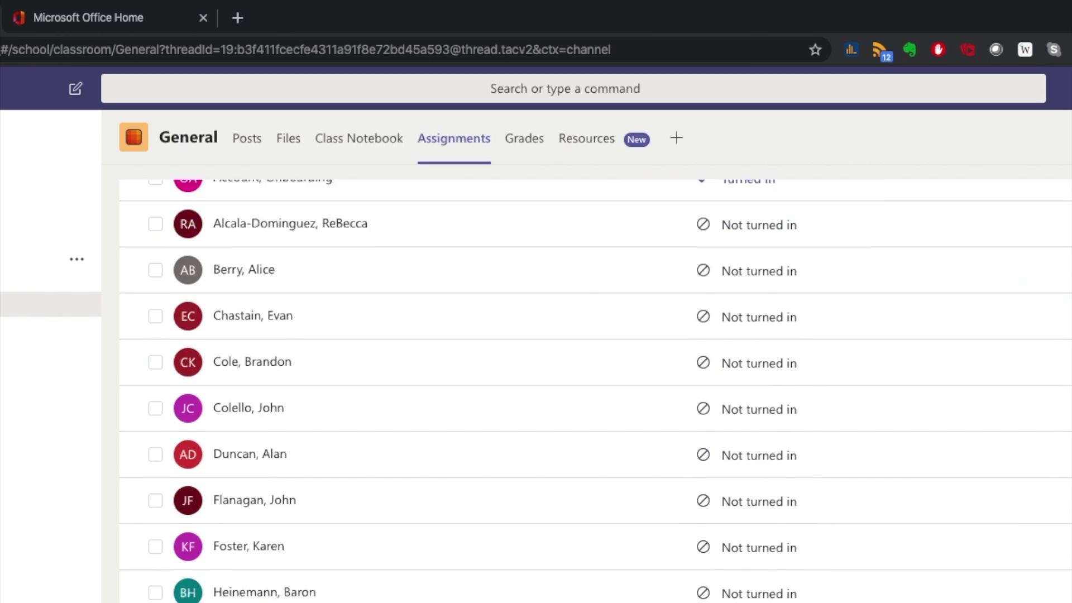
{"action": "scroll", "coordinate": [595, 391], "scroll_direction": "down", "scroll_amount": 5}
{"action": "scroll", "coordinate": [595, 390], "scroll_direction": "up", "scroll_amount": 10}
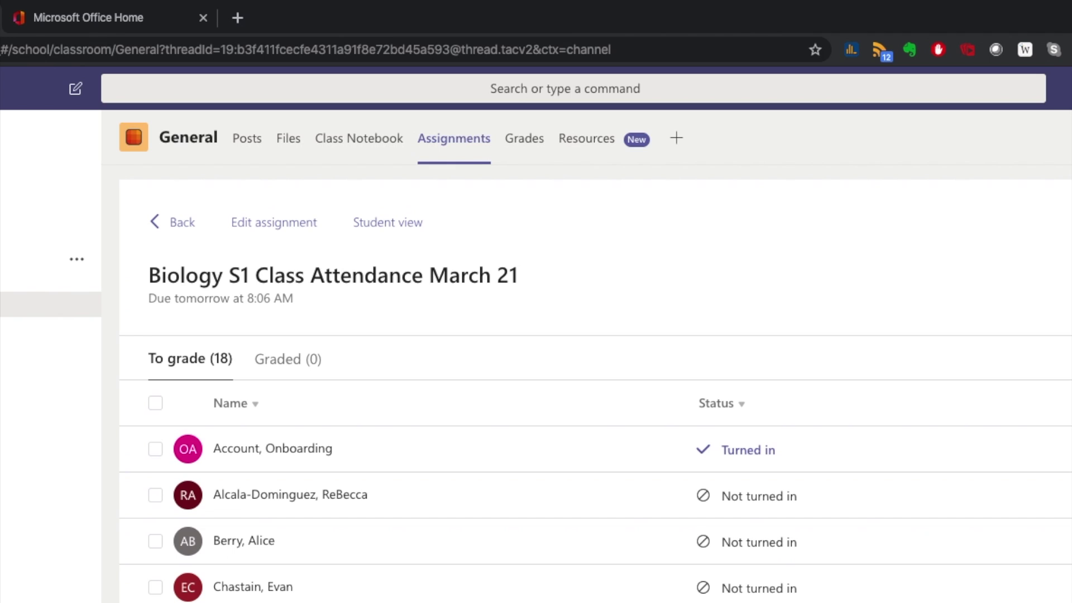
{"action": "scroll", "coordinate": [969, 553], "scroll_direction": "down", "scroll_amount": 1}
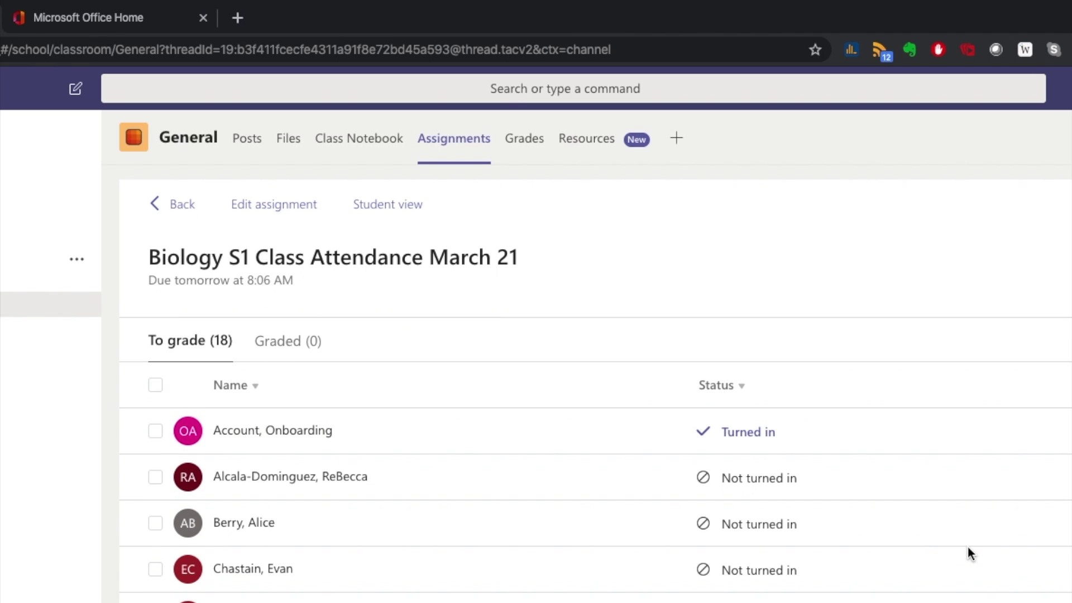
{"action": "scroll", "coordinate": [894, 387], "scroll_direction": "up", "scroll_amount": 1}
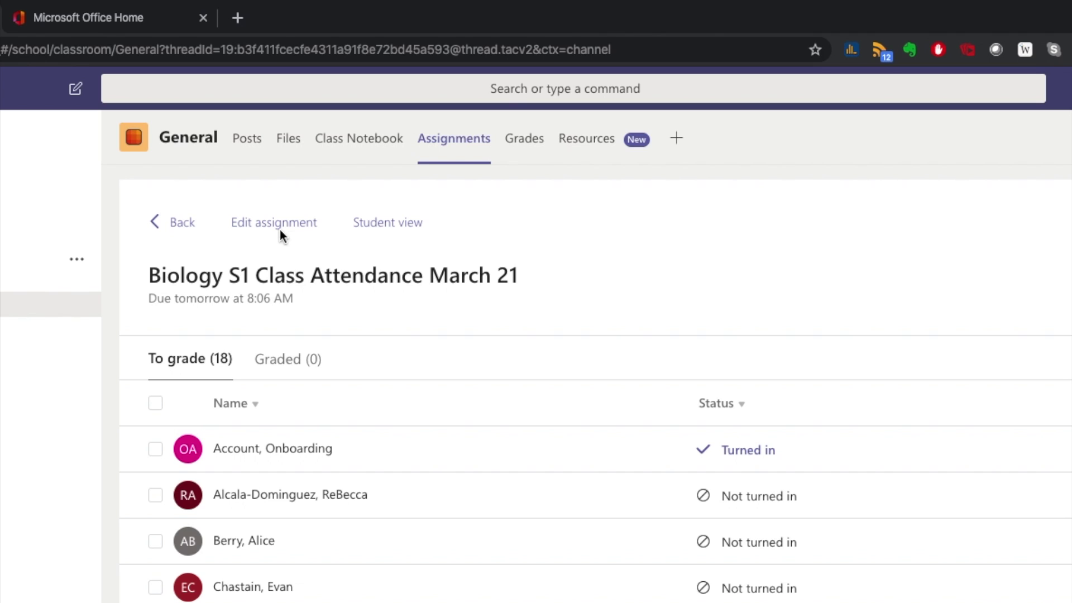
{"action": "left_click", "coordinate": [182, 223]}
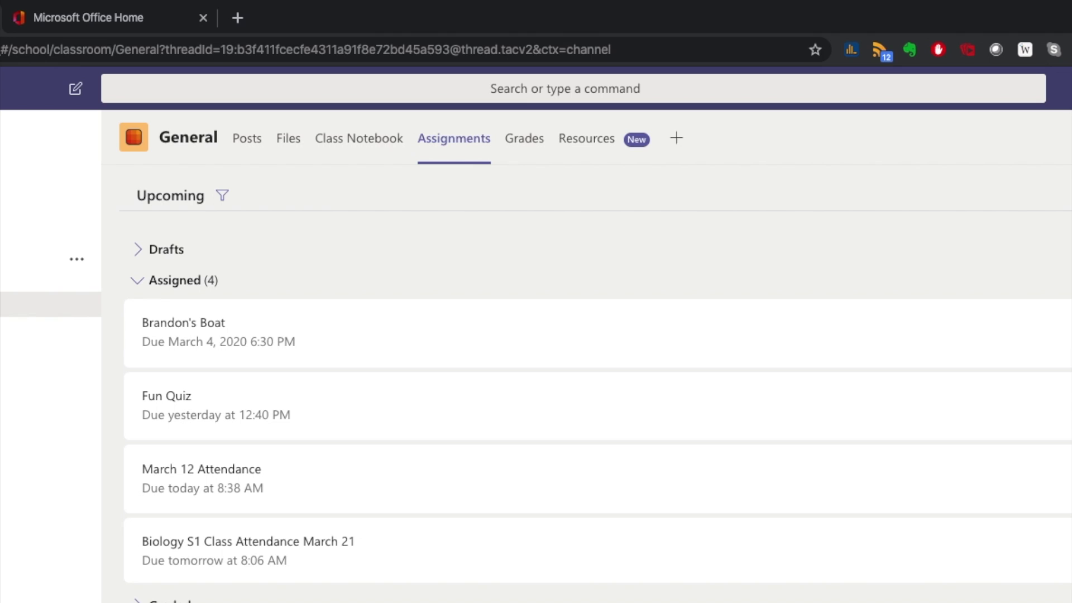
- Create a quiz assignment from the 'Class Attendance March 20' form with category attendance
{"action": "left_click", "coordinate": [167, 572]}
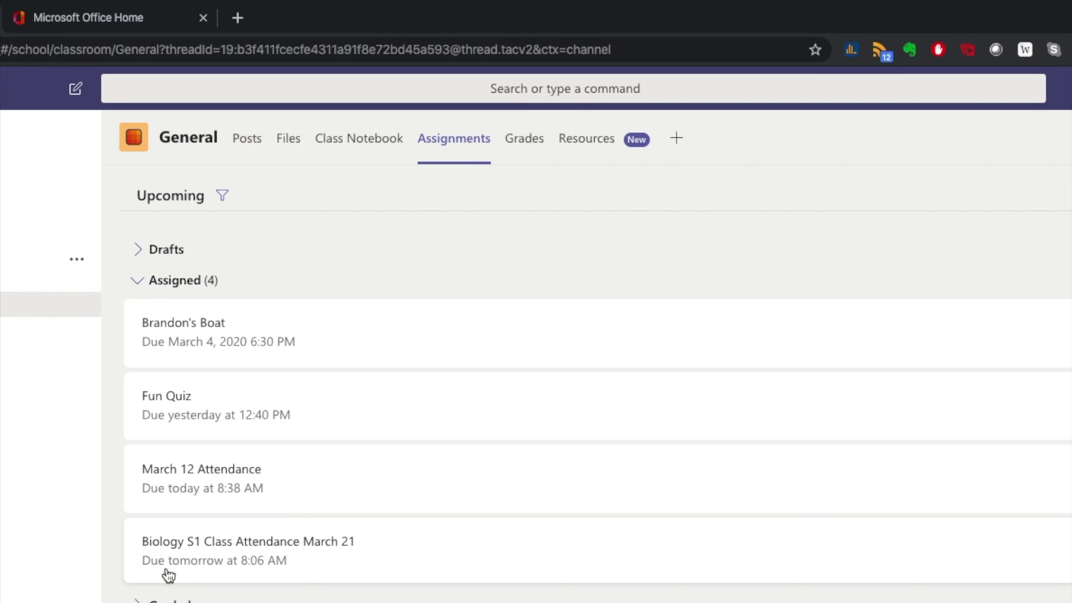
{"action": "left_click", "coordinate": [567, 433]}
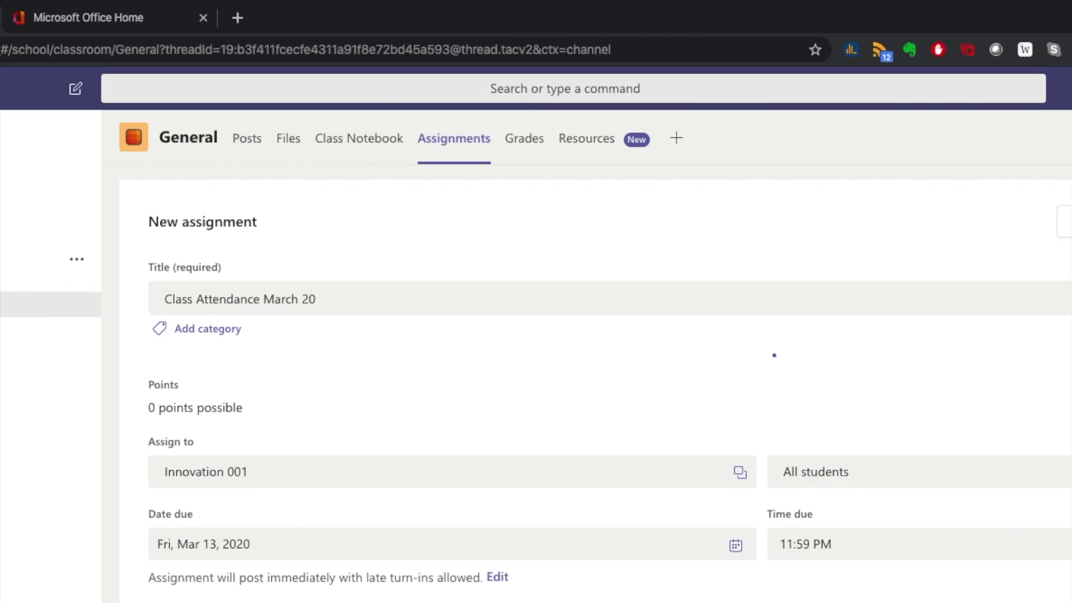
{"action": "left_click", "coordinate": [225, 338]}
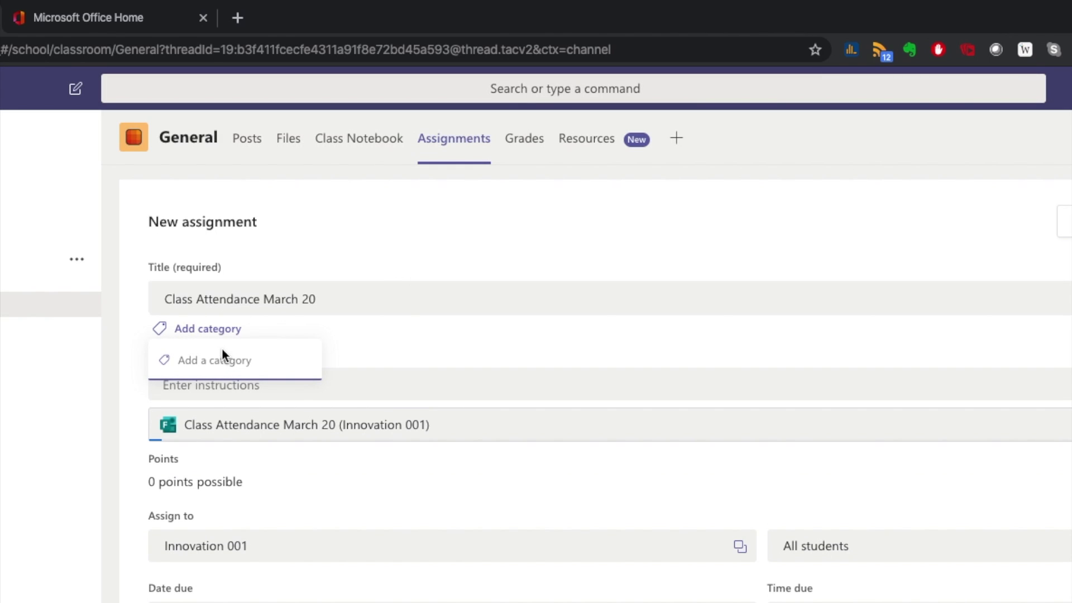
{"action": "type", "text": "attendance"}
{"action": "left_click", "coordinate": [408, 360]}
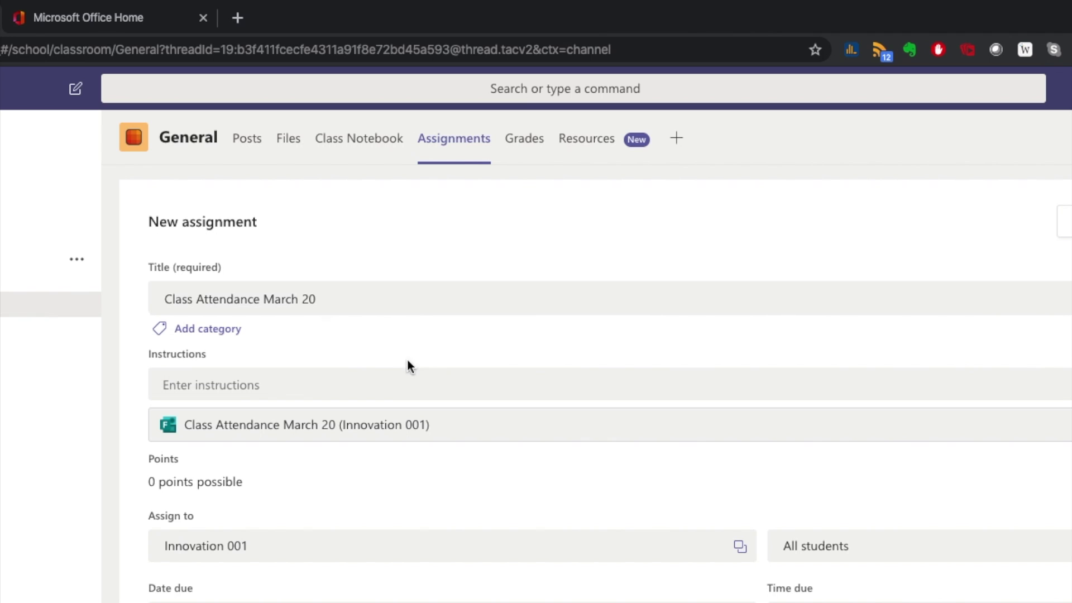
{"action": "left_click", "coordinate": [223, 332]}
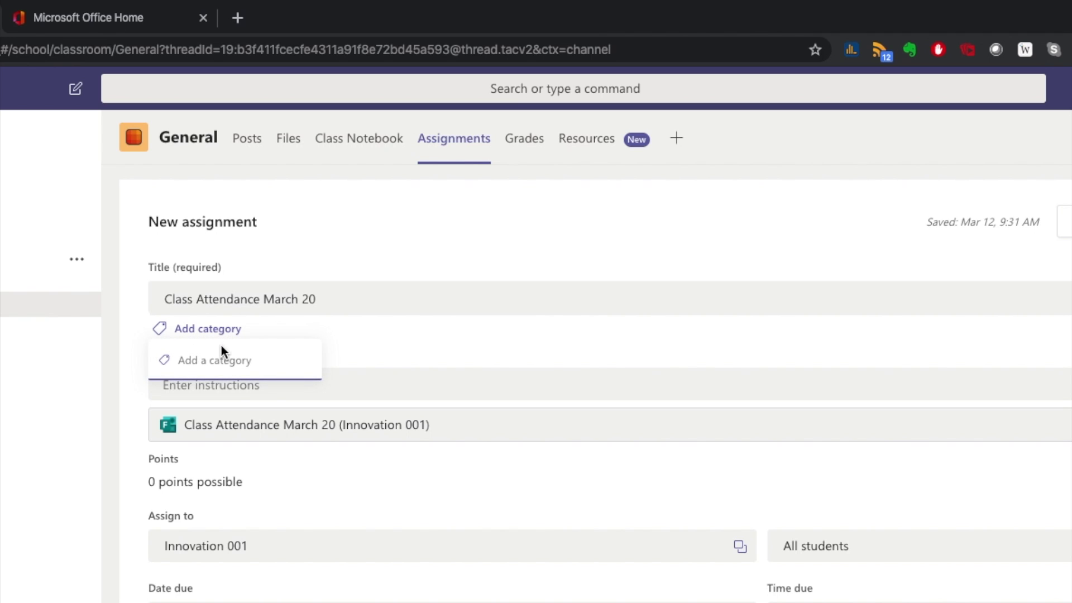
{"action": "type", "text": "attendance"}
{"action": "key", "text": "Return"}
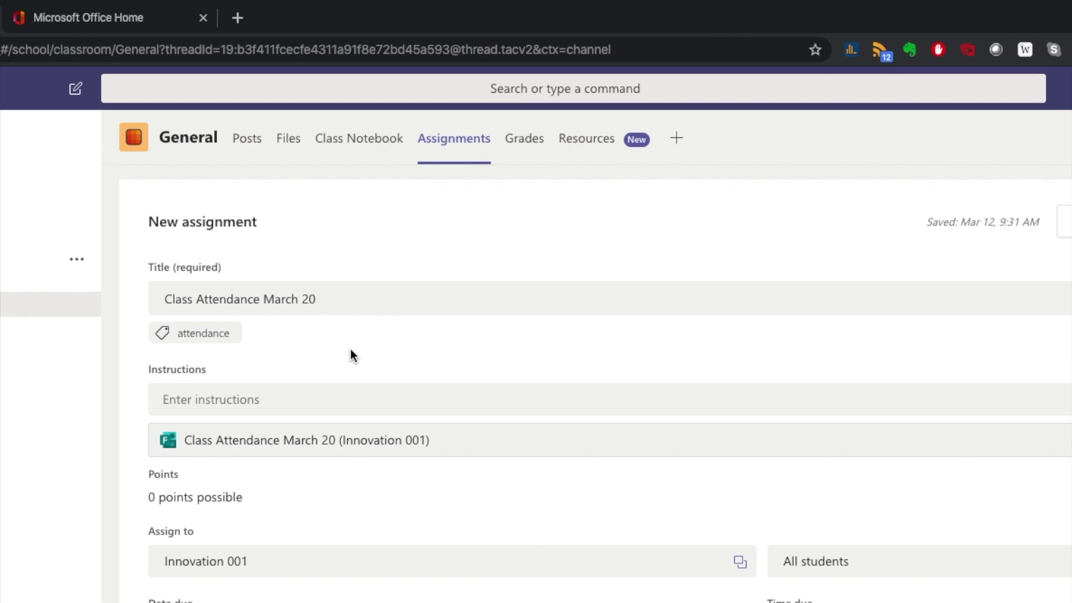
- Add the instruction 'Please do attendance.' and open the assignment timeline settings
{"action": "left_click", "coordinate": [279, 398]}
{"action": "type", "text": "Pleas"}
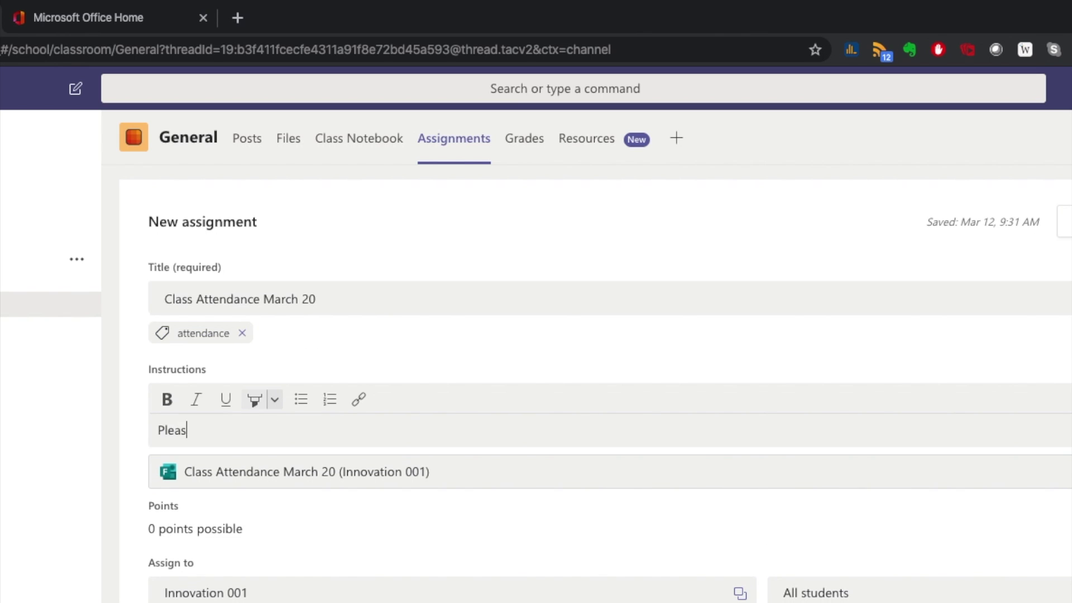
{"action": "type", "text": "e do attendance."}
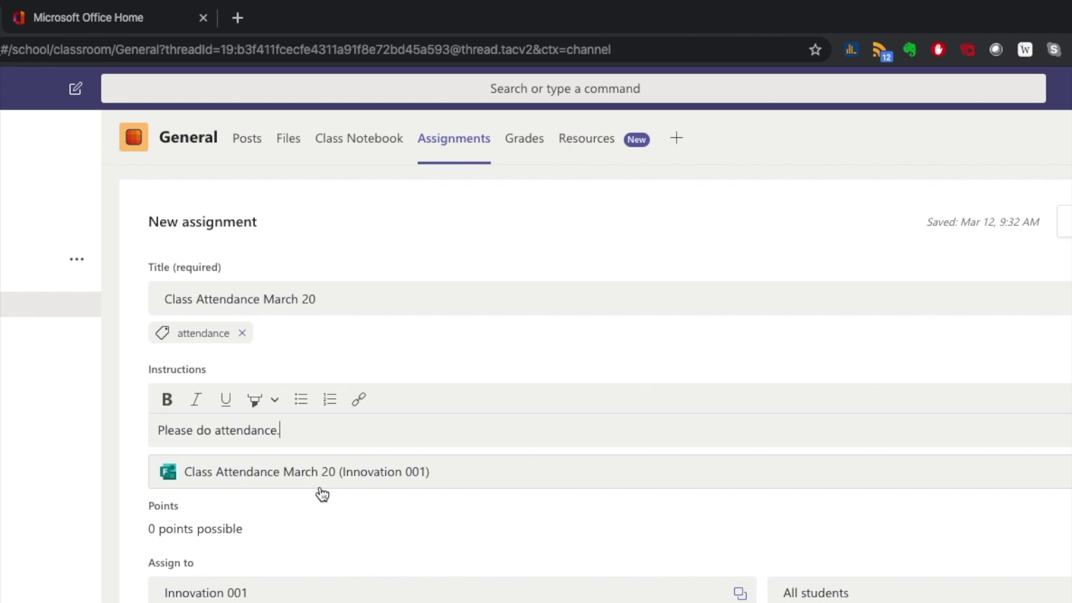
{"action": "left_click", "coordinate": [369, 543]}
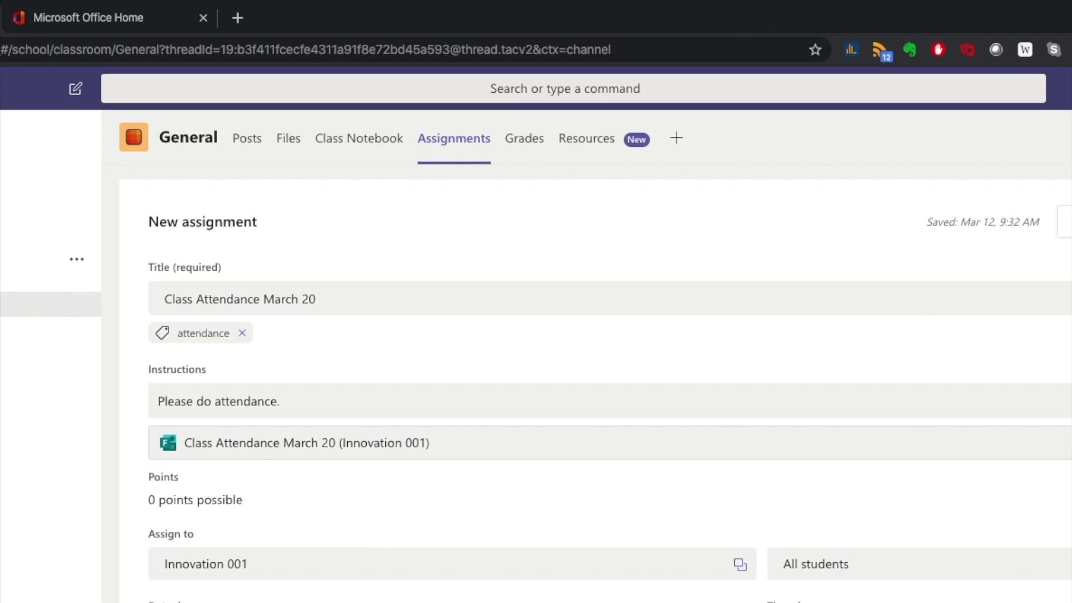
{"action": "left_click", "coordinate": [966, 511]}
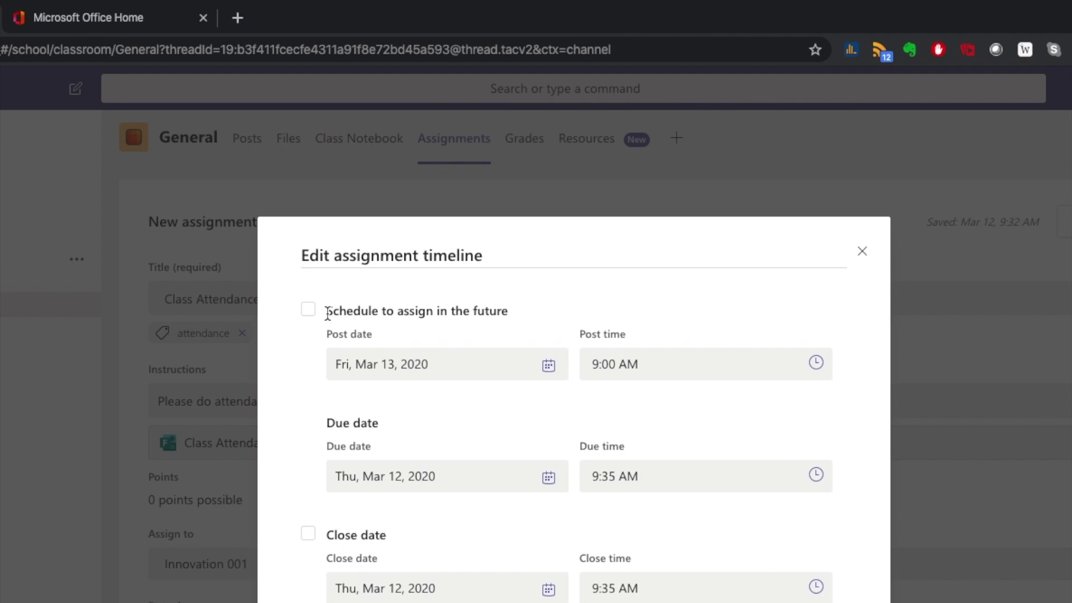
- Schedule the assignment to post on Mar 12 at 9:40 AM
{"action": "left_click", "coordinate": [309, 314]}
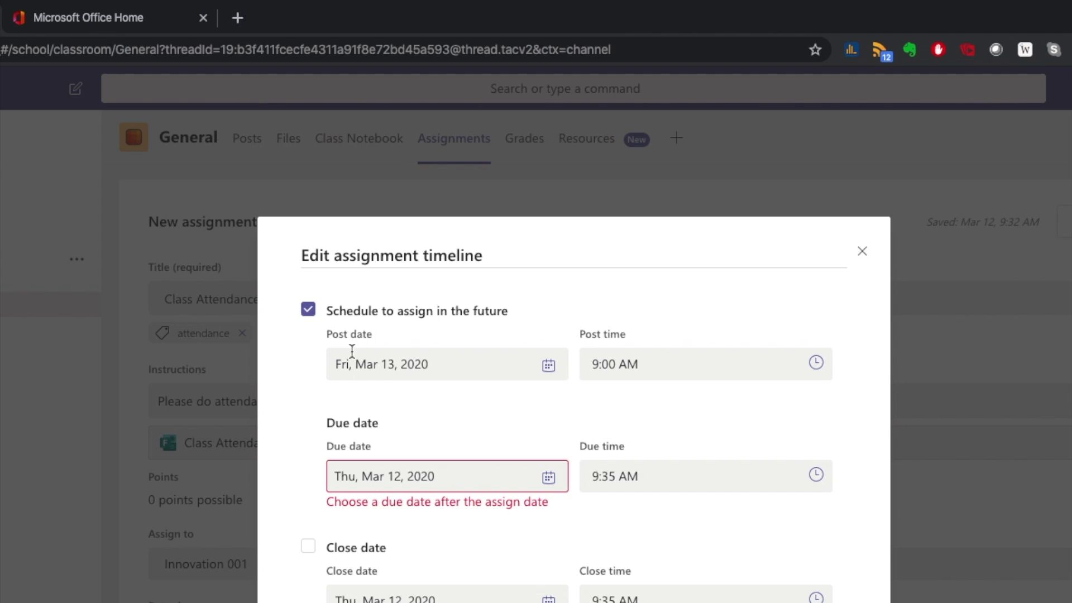
{"action": "left_click", "coordinate": [377, 369]}
{"action": "left_click", "coordinate": [450, 485]}
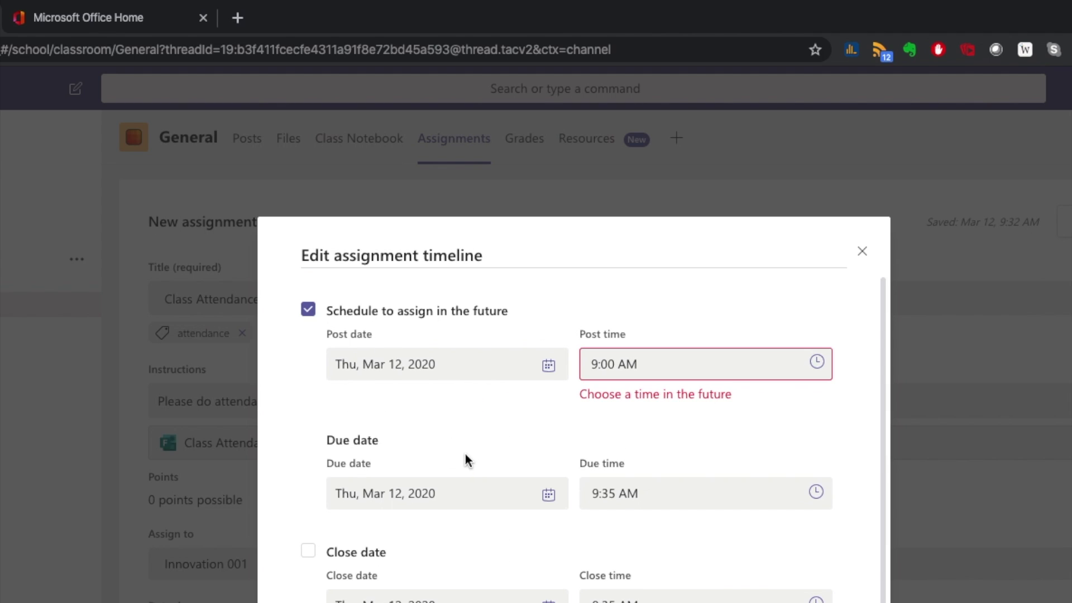
{"action": "left_click", "coordinate": [630, 367]}
{"action": "left_click", "coordinate": [616, 364]}
{"action": "key", "text": "Delete"}
{"action": "key", "text": "BackSpace"}
{"action": "key", "text": "BackSpace"}
{"action": "type", "text": "40"}
{"action": "left_click", "coordinate": [529, 418]}
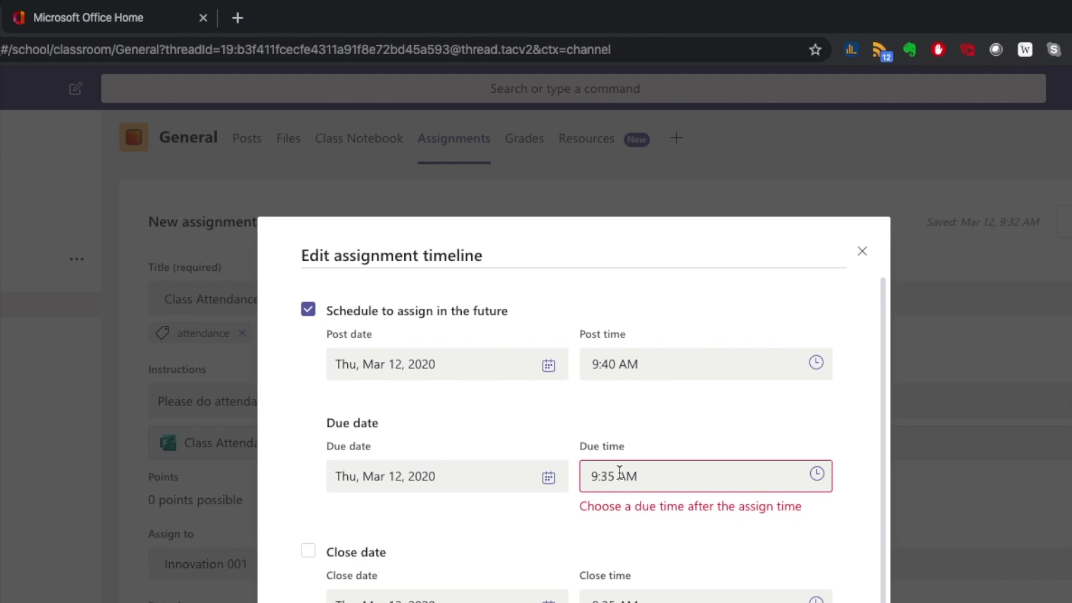
- Set the due time to 9:45 AM and enable the close date
{"action": "left_click", "coordinate": [619, 472]}
{"action": "key", "text": "BackSpace"}
{"action": "key", "text": "BackSpace"}
{"action": "key", "text": "BackSpace"}
{"action": "type", "text": "45"}
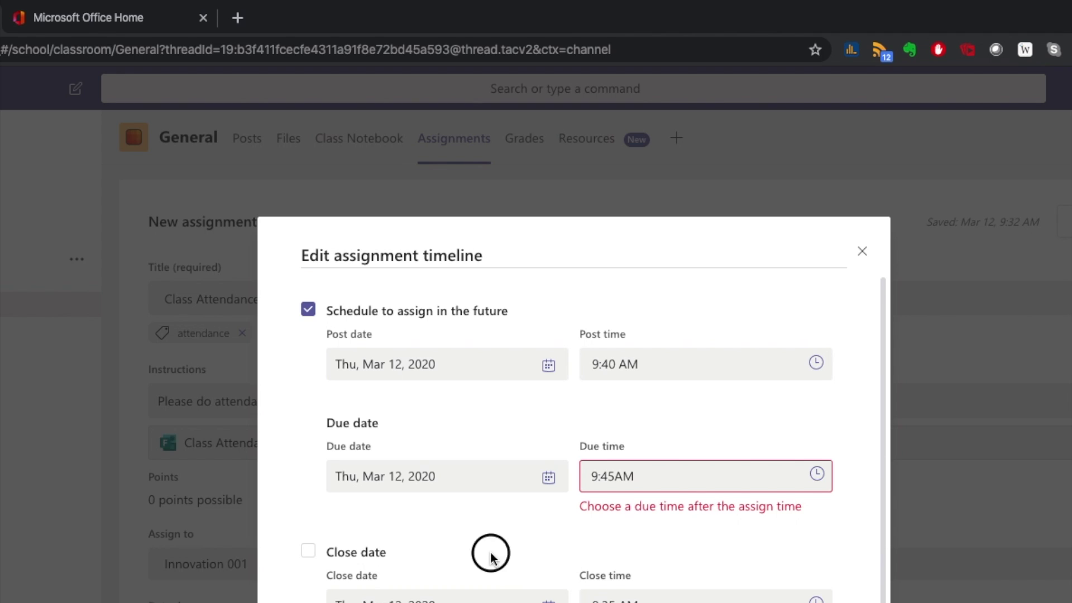
{"action": "left_click", "coordinate": [491, 556]}
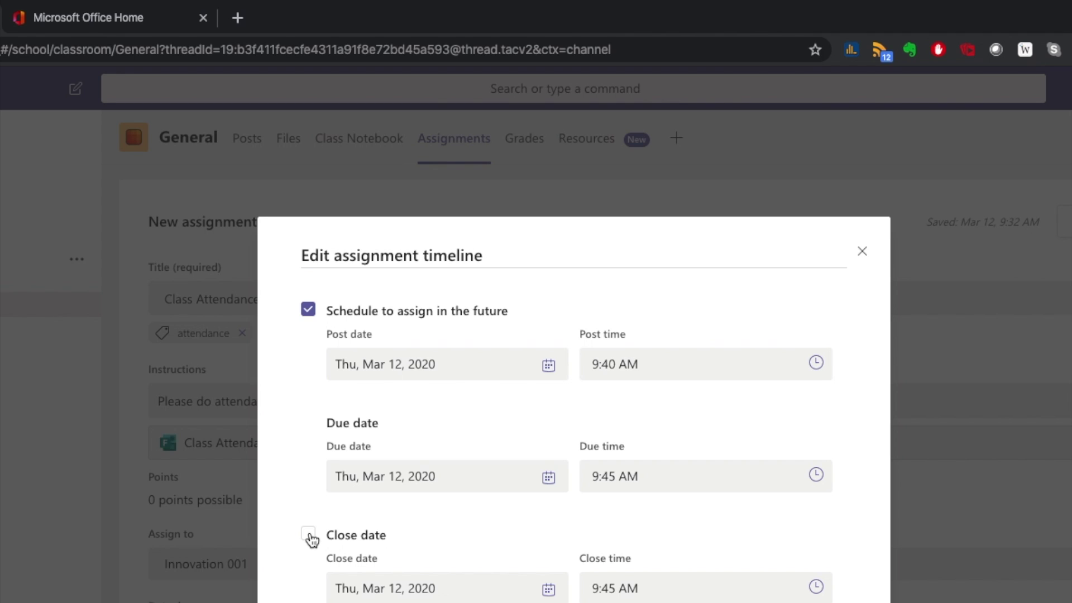
{"action": "left_click", "coordinate": [311, 537]}
{"action": "key", "text": "Escape"}
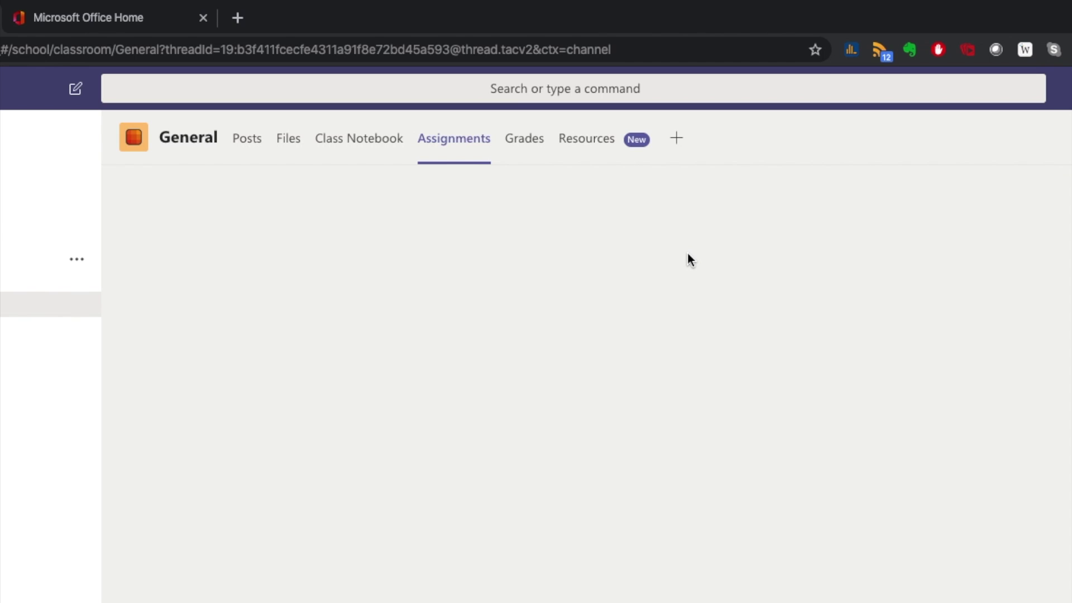
- In Forms, give the 'Are you here?' question of Class Attendance March 20 5 points, then return to Teams
{"action": "left_click", "coordinate": [113, 21]}
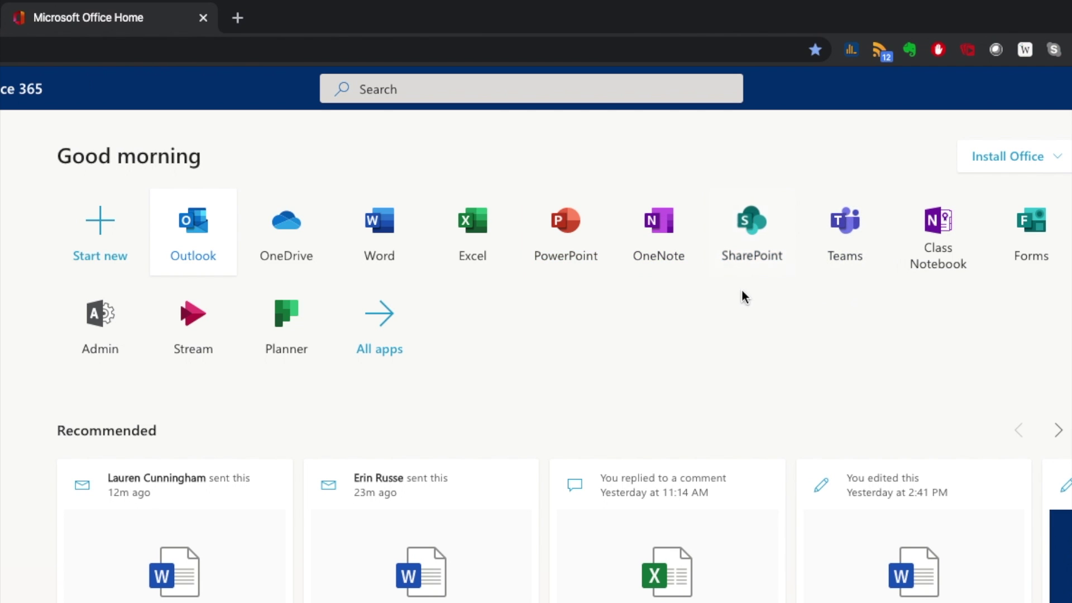
{"action": "left_click", "coordinate": [1023, 238]}
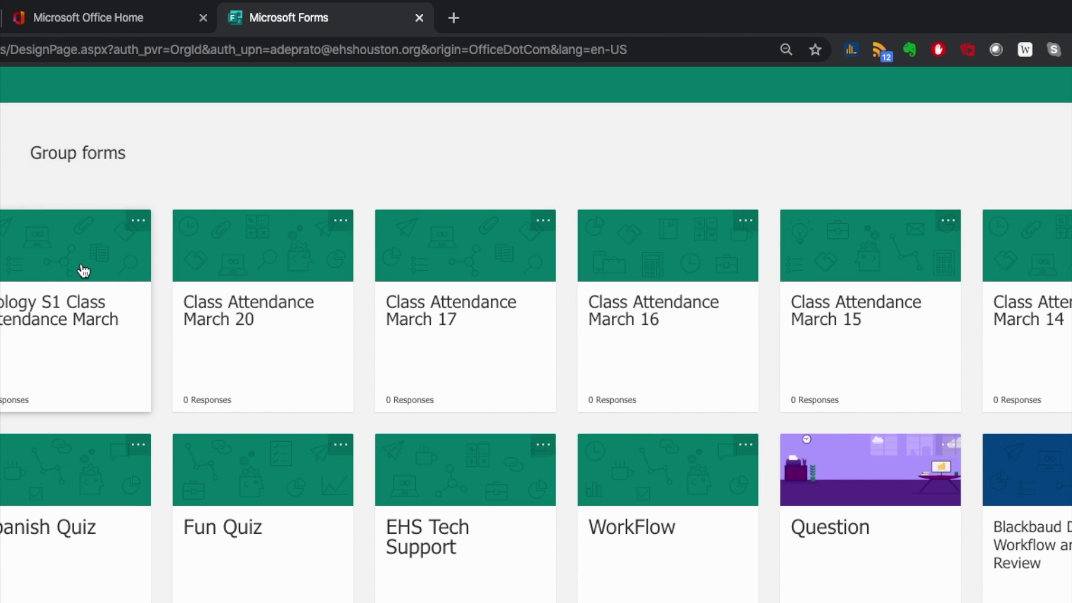
{"action": "left_click", "coordinate": [273, 261]}
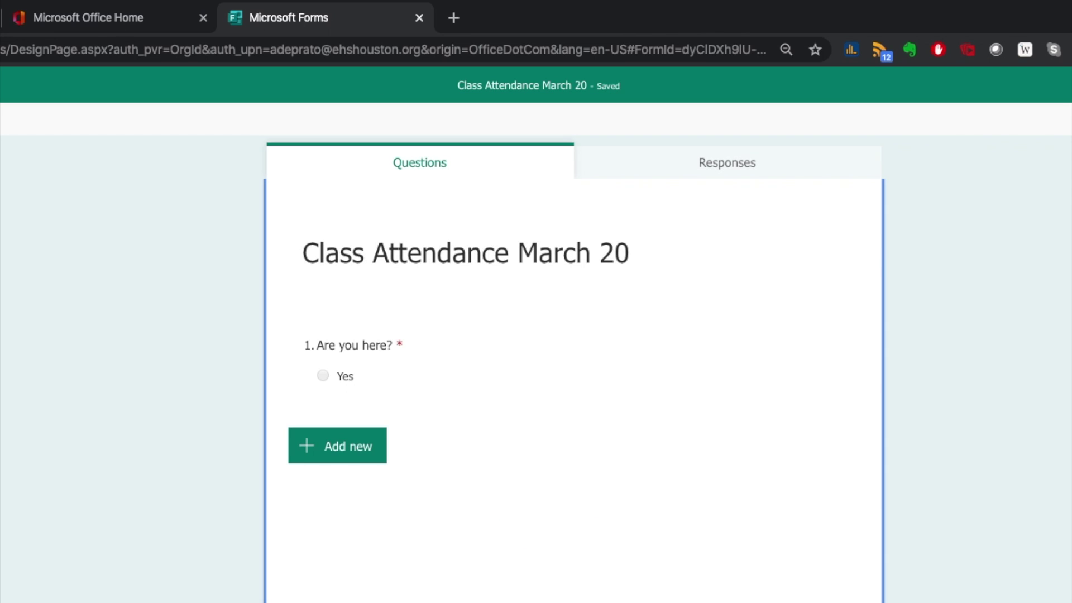
{"action": "left_click", "coordinate": [501, 370]}
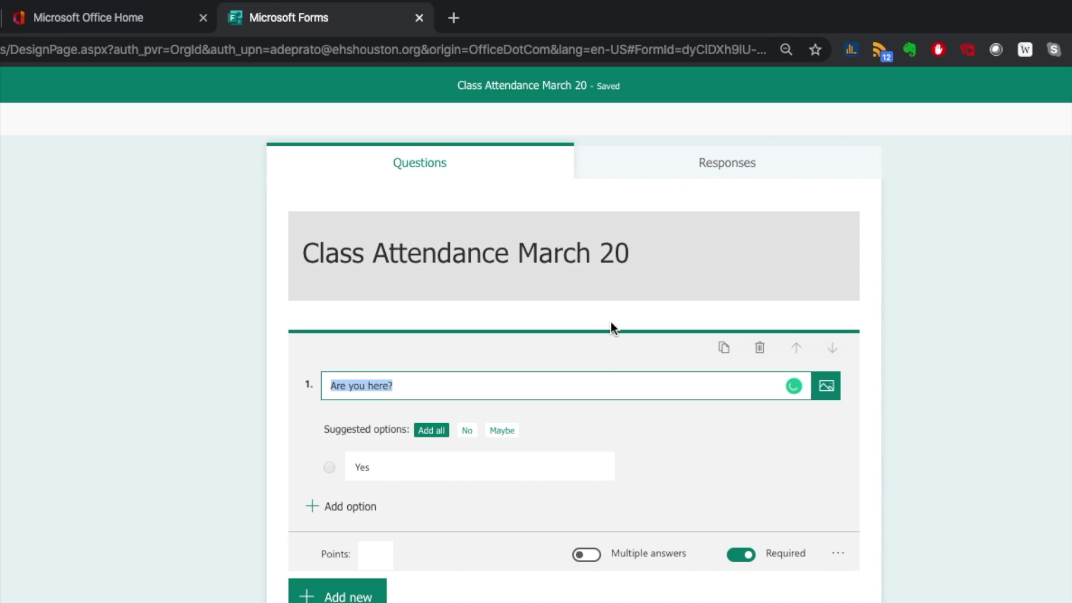
{"action": "left_click", "coordinate": [375, 553]}
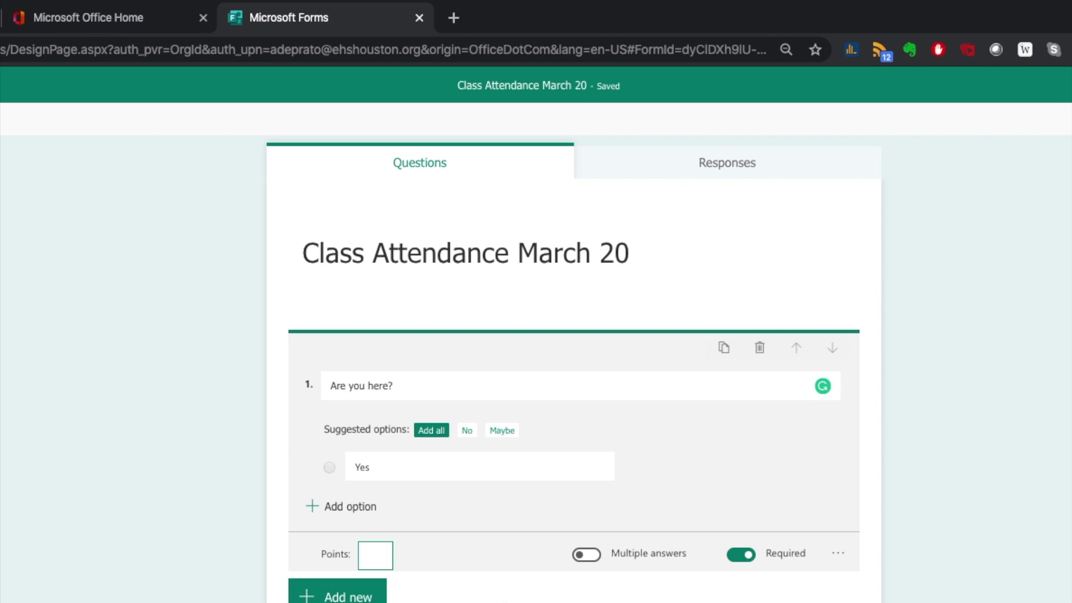
{"action": "type", "text": "5"}
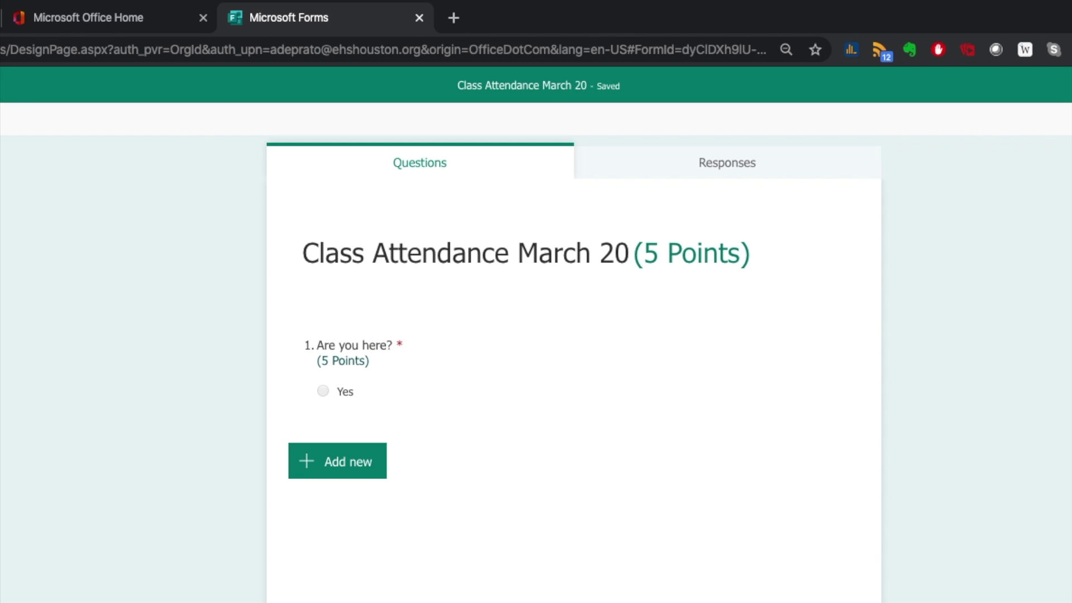
{"action": "key", "text": "alt+Left"}
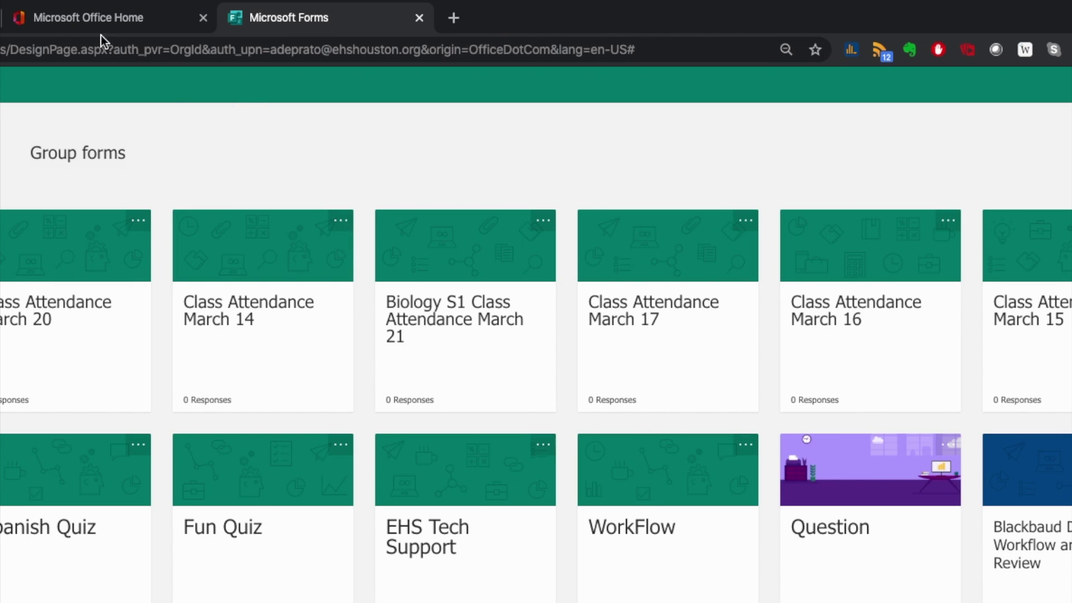
{"action": "key", "text": "alt+Left"}
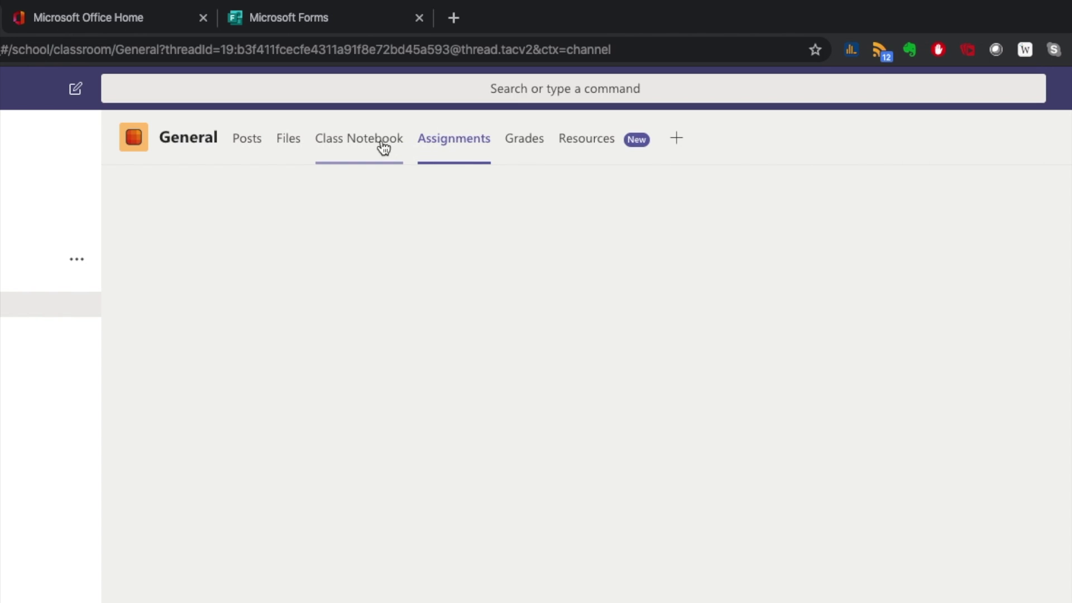
- Check the Grades gradebook, then return to the General Posts feed showing the March 12 Attendance card
{"action": "left_click", "coordinate": [521, 142]}
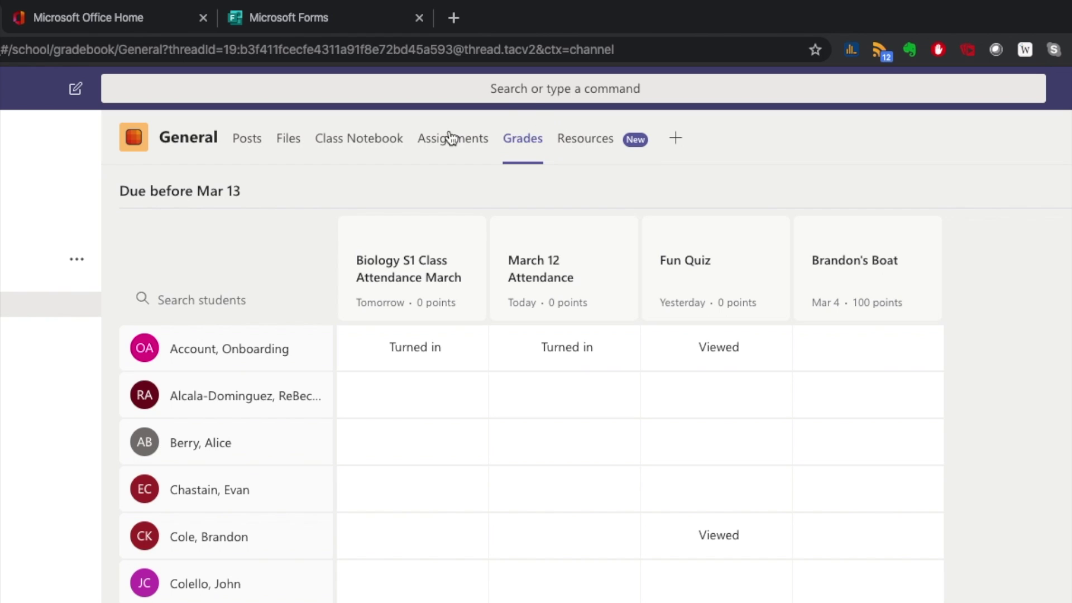
{"action": "left_click", "coordinate": [200, 136]}
{"action": "left_click", "coordinate": [253, 140]}
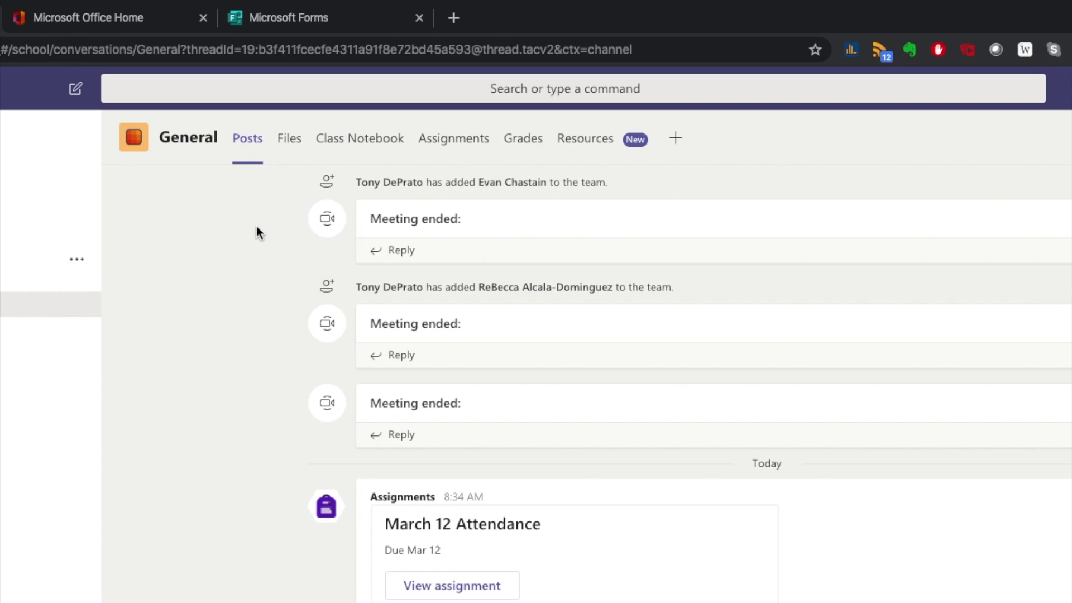